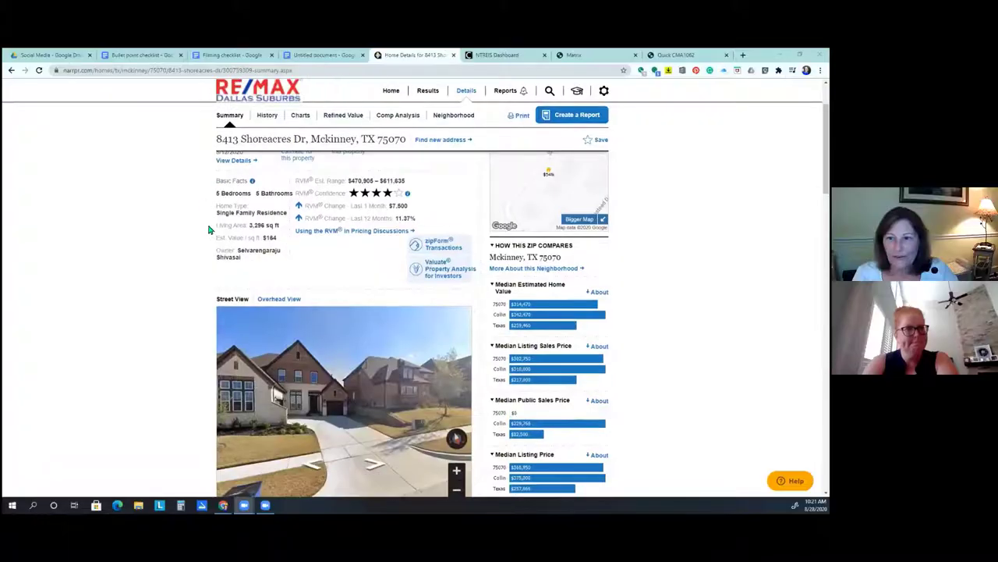
scroll(209, 222, up, 3)
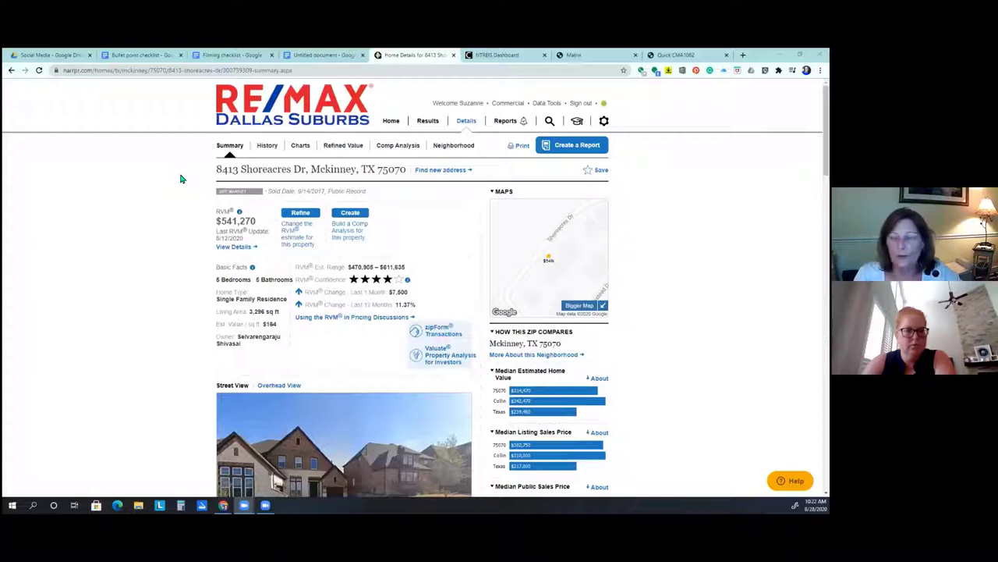
scroll(181, 188, down, 1)
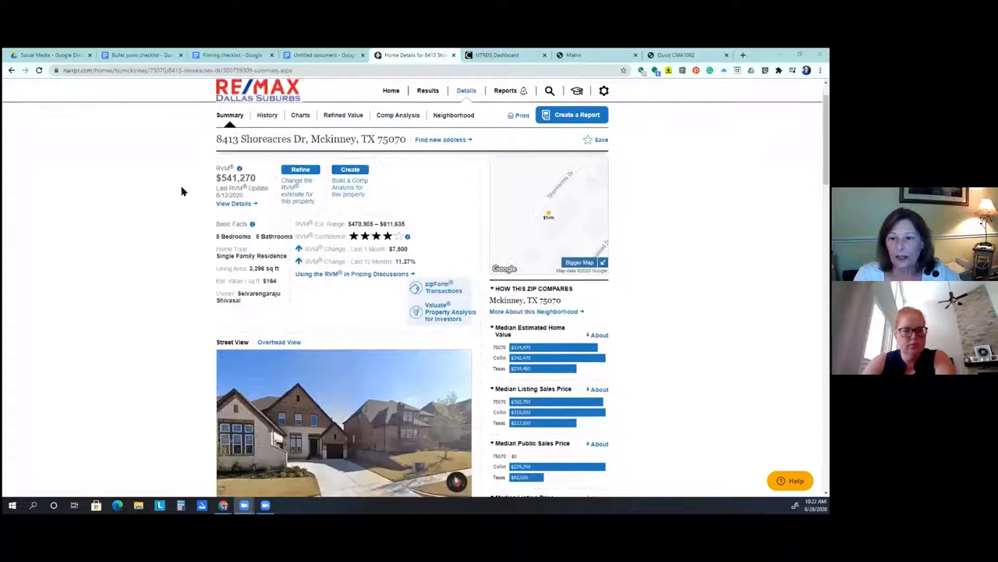
scroll(182, 291, down, 1)
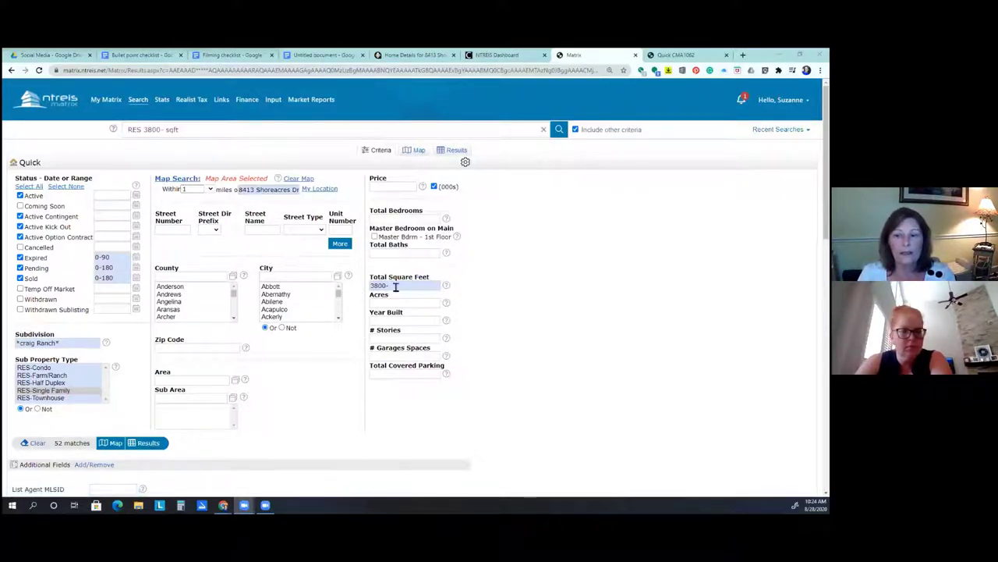
mouse_move(395, 285)
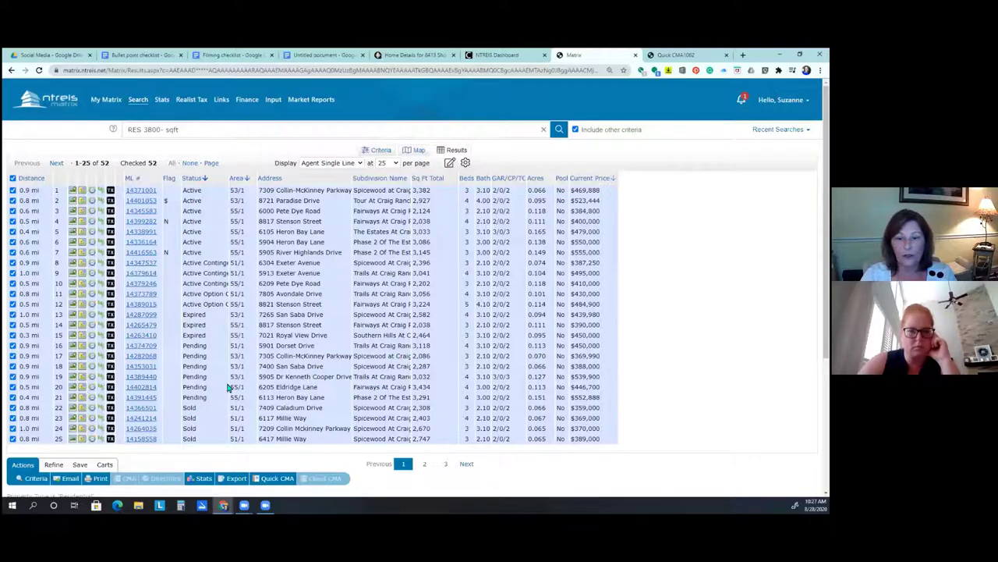
Step: Skim the 52 listings and go to page 2, showing results 26–50
scroll(224, 384, down, 3)
scroll(404, 374, up, 2)
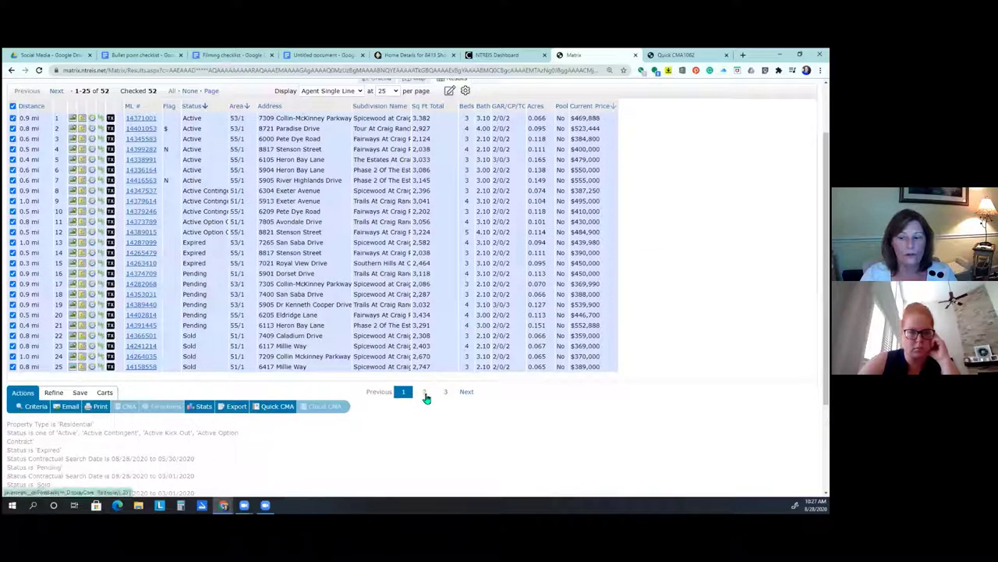
click(425, 393)
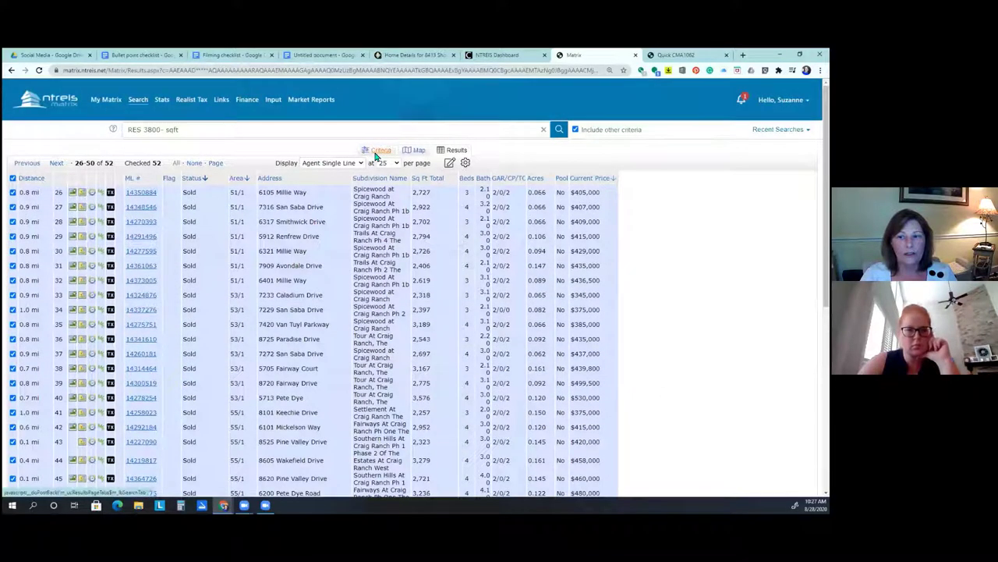
Step: Return to the Quick search criteria form to edit the search
click(378, 151)
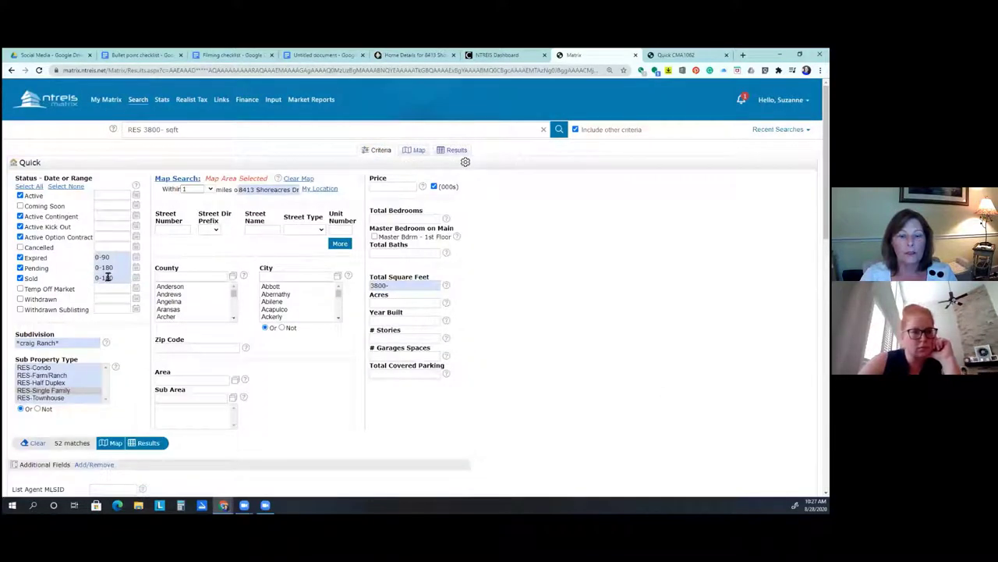
mouse_move(122, 279)
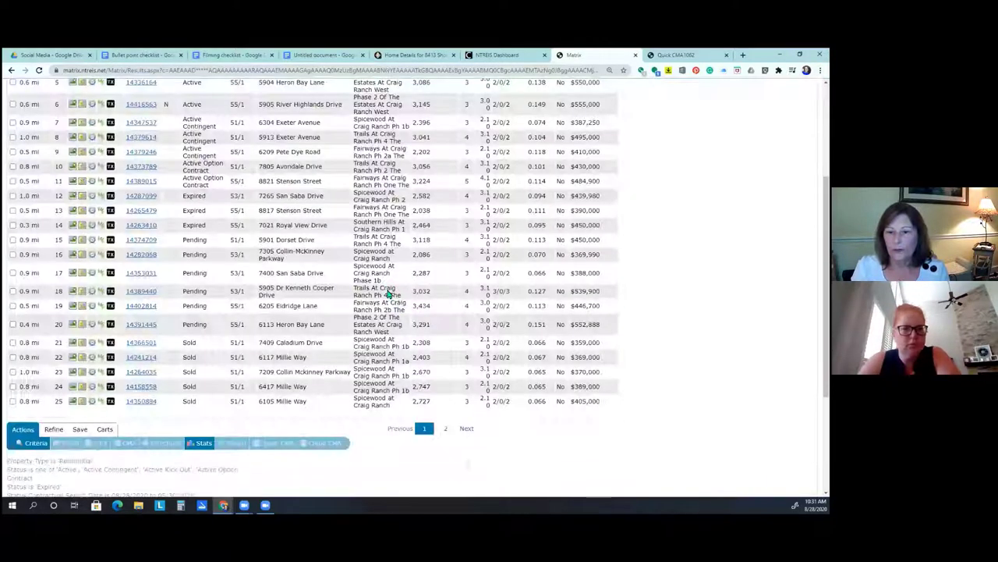
Step: Select all listings in the results for the CMA report
scroll(376, 284, down, 3)
scroll(376, 283, up, 5)
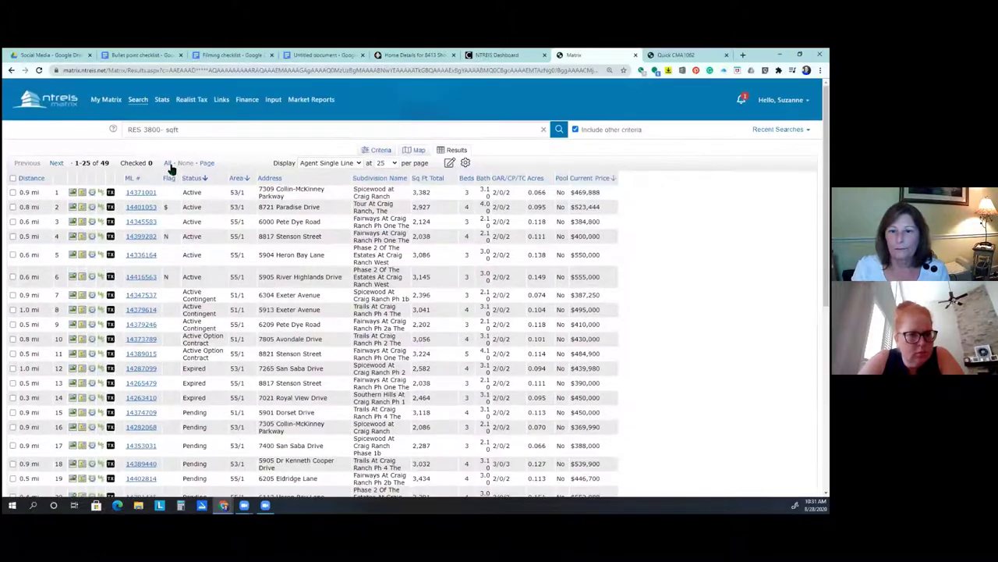
click(171, 165)
scroll(285, 252, down, 3)
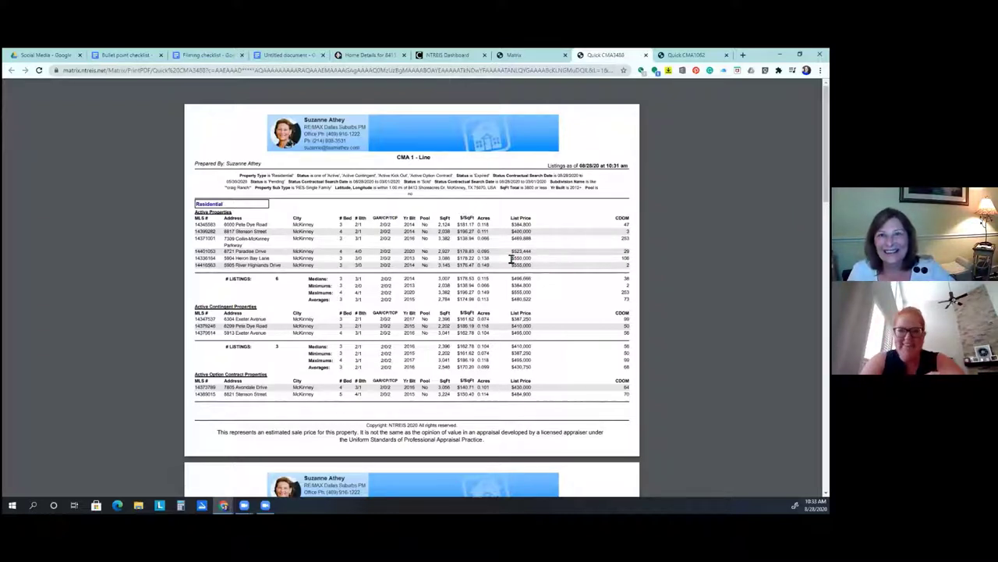
scroll(511, 317, down, 1)
scroll(511, 317, down, 2)
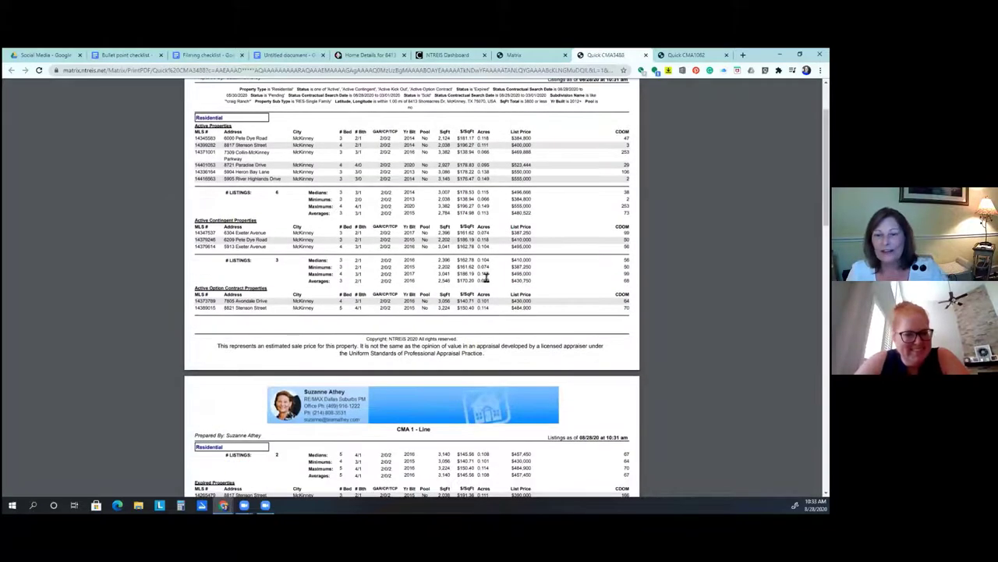
scroll(481, 279, down, 5)
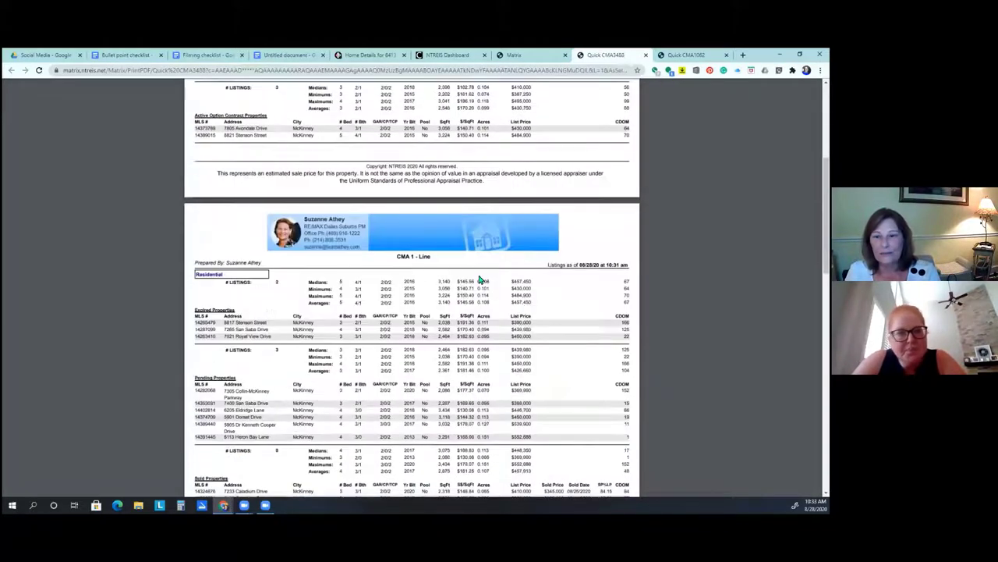
scroll(480, 279, up, 2)
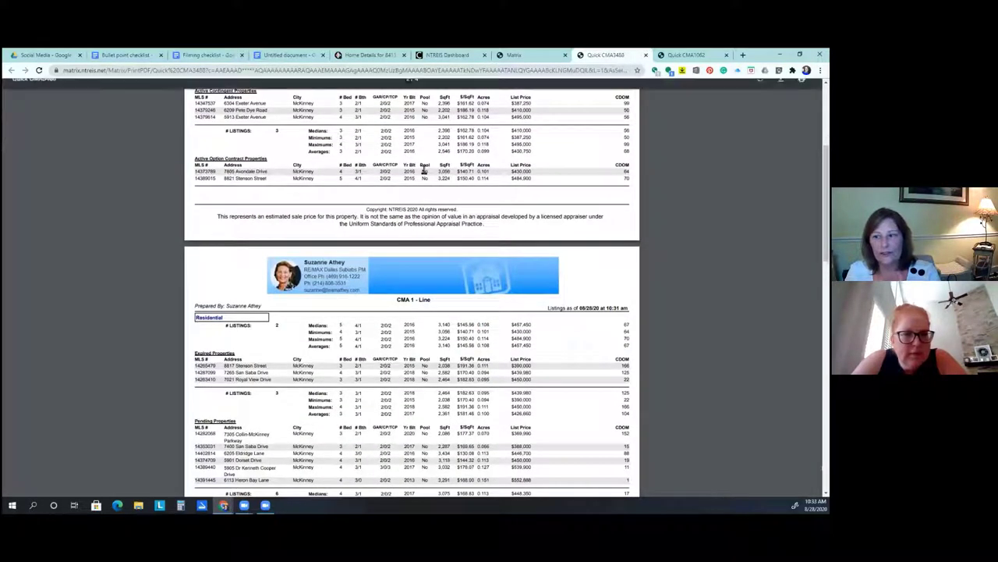
scroll(433, 201, up, 3)
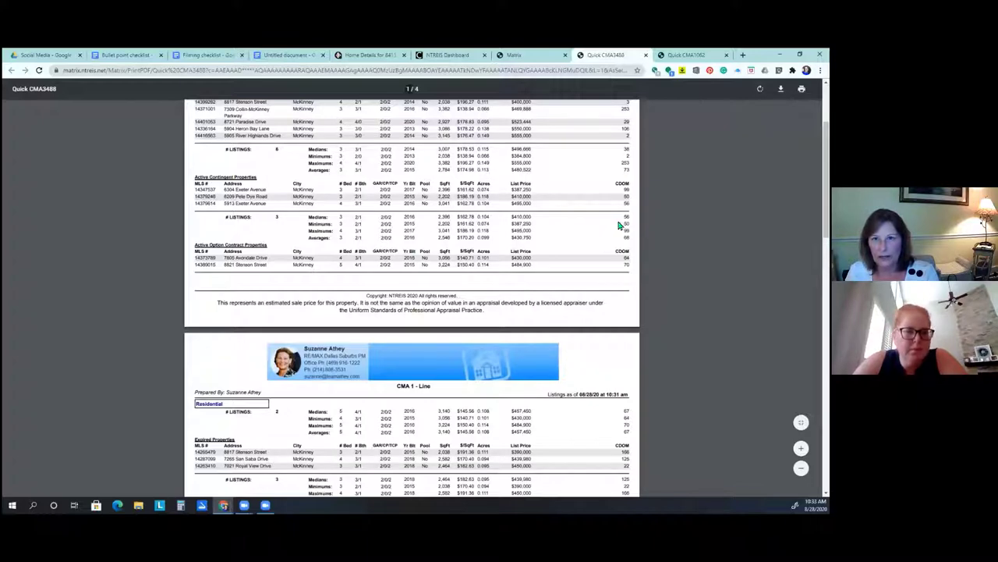
scroll(616, 225, down, 3)
scroll(581, 230, down, 3)
scroll(471, 300, down, 5)
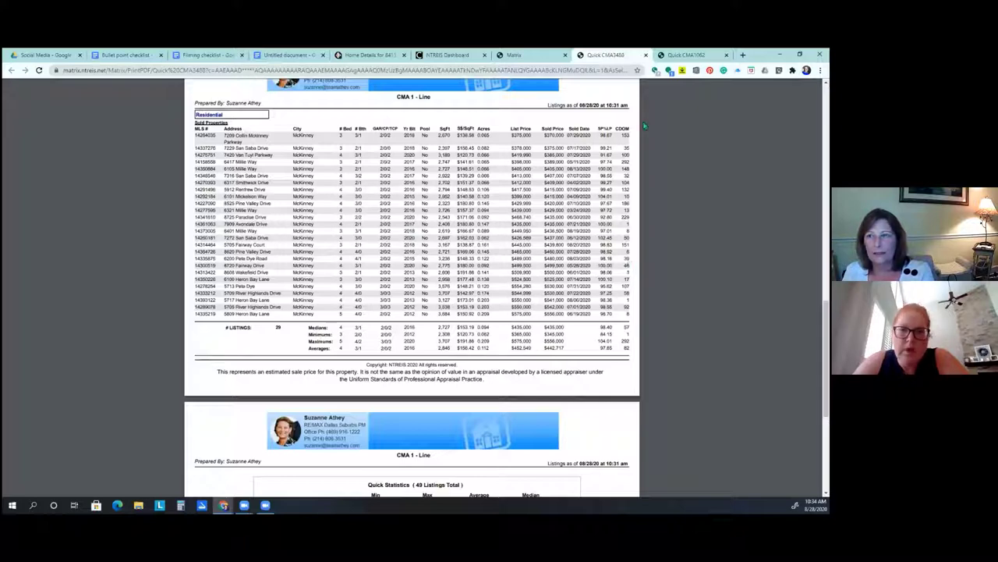
click(371, 54)
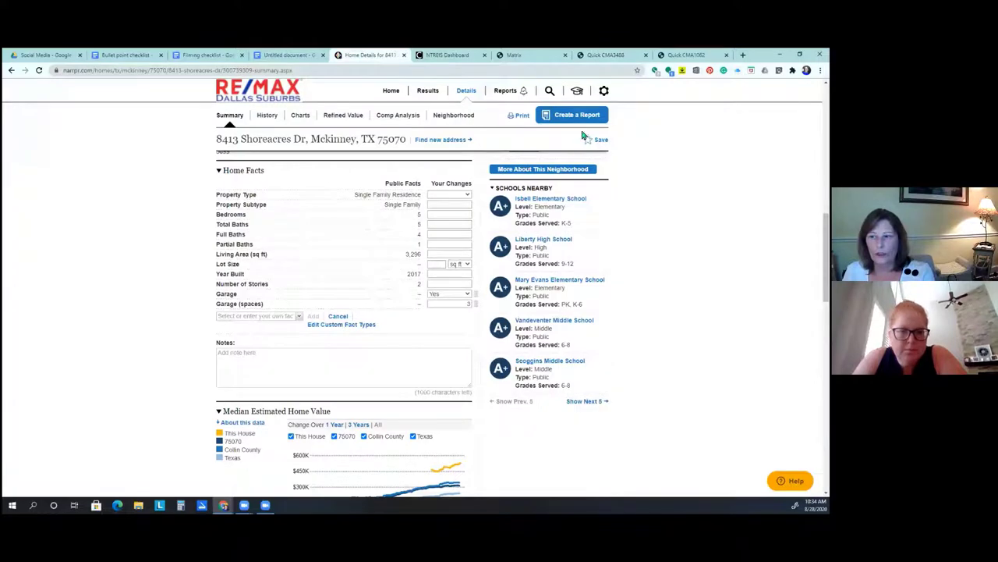
Step: Back in the Quick CMA, review the Quick Statistics ($442,717 average, $435,000 median) and sold listings
click(612, 56)
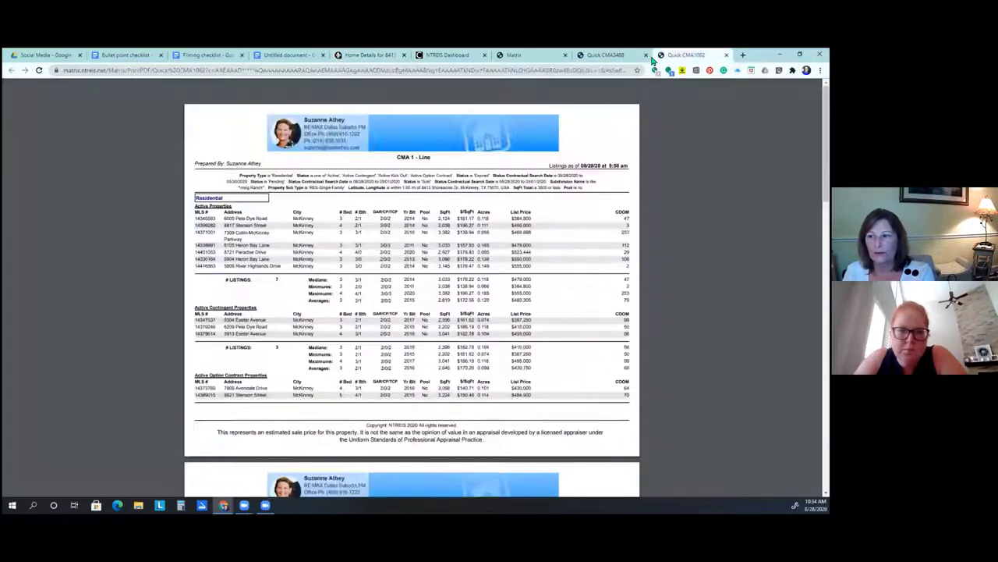
scroll(531, 189, down, 3)
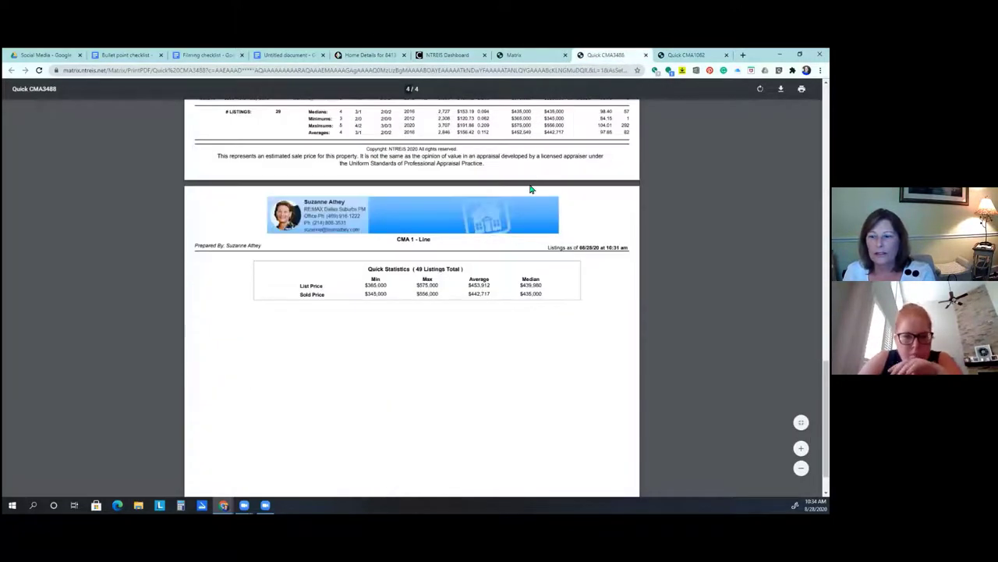
scroll(530, 189, up, 1)
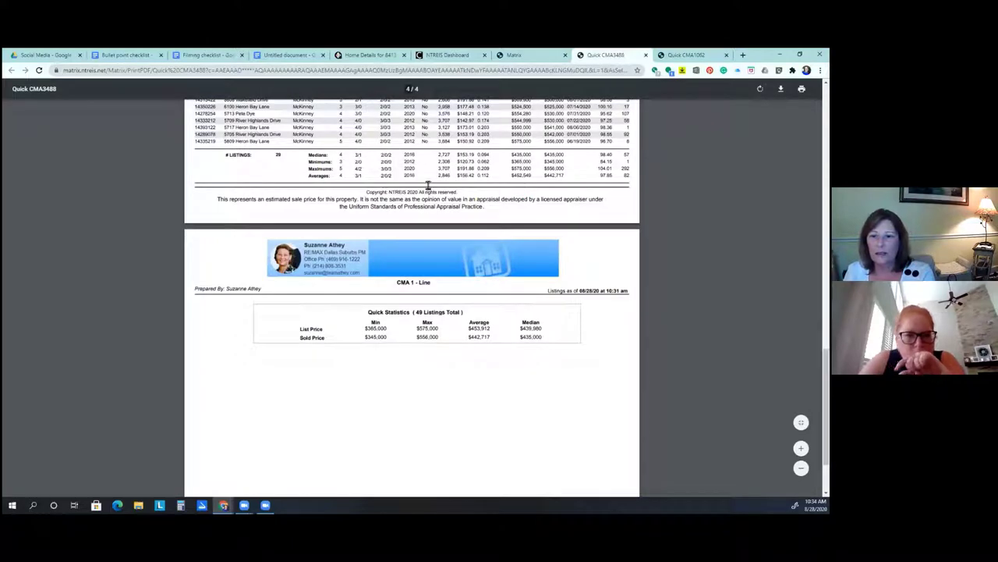
scroll(442, 183, up, 2)
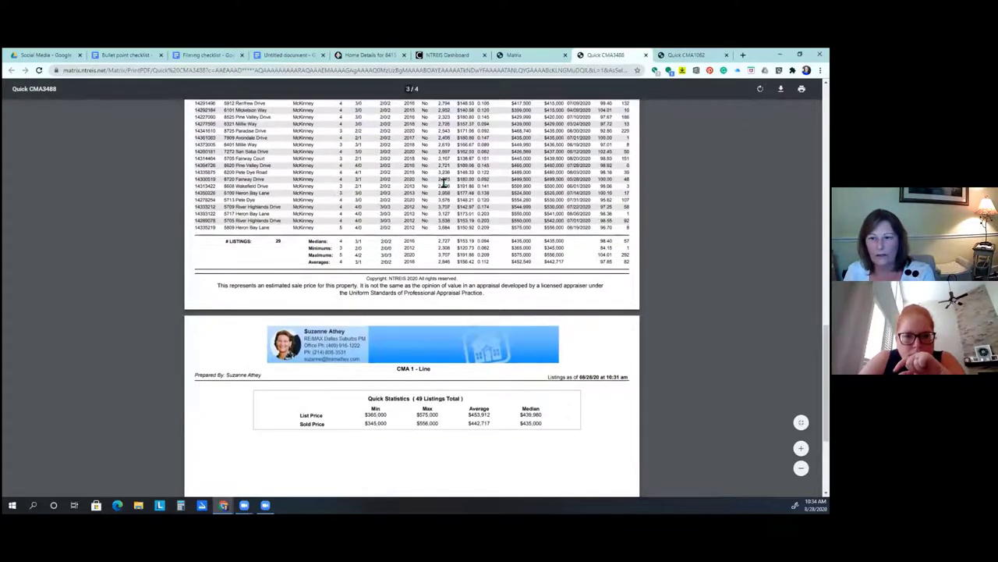
scroll(442, 183, up, 1)
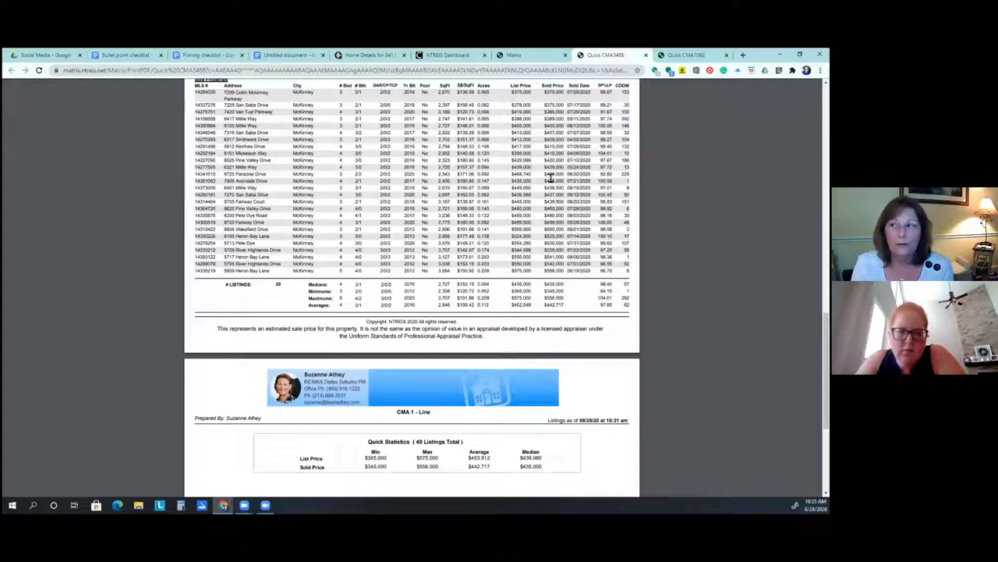
click(377, 58)
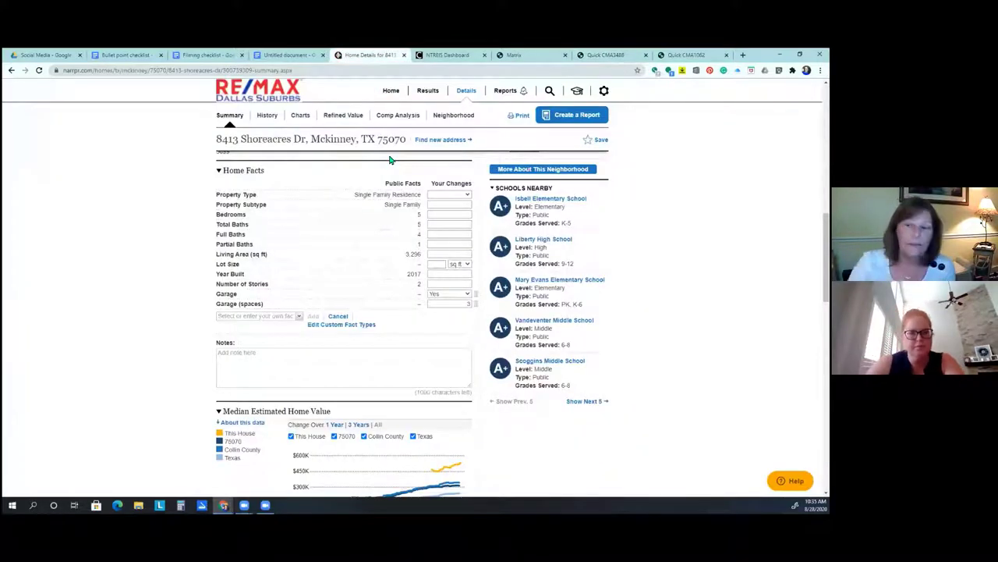
scroll(449, 273, up, 3)
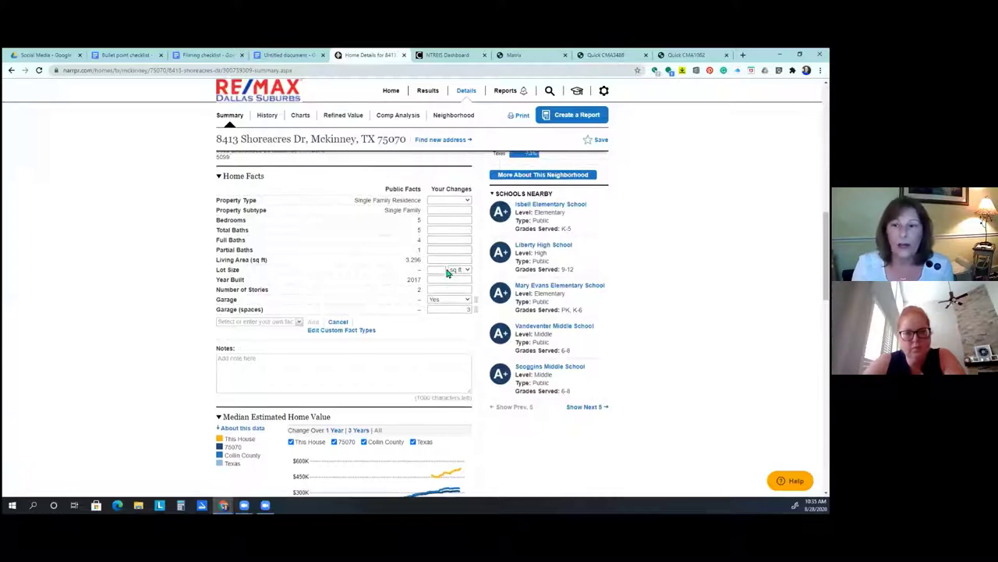
scroll(449, 273, up, 8)
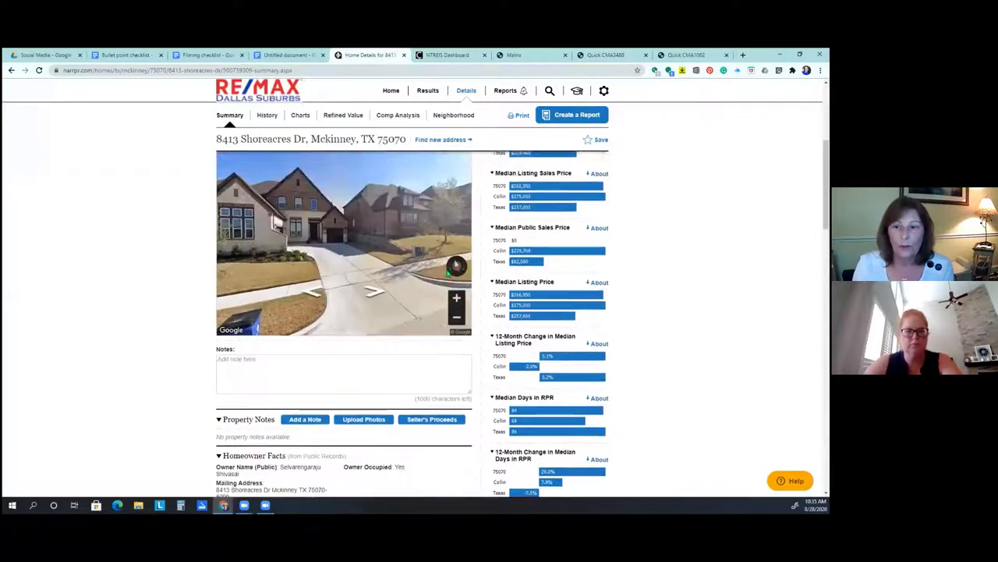
scroll(447, 273, up, 1)
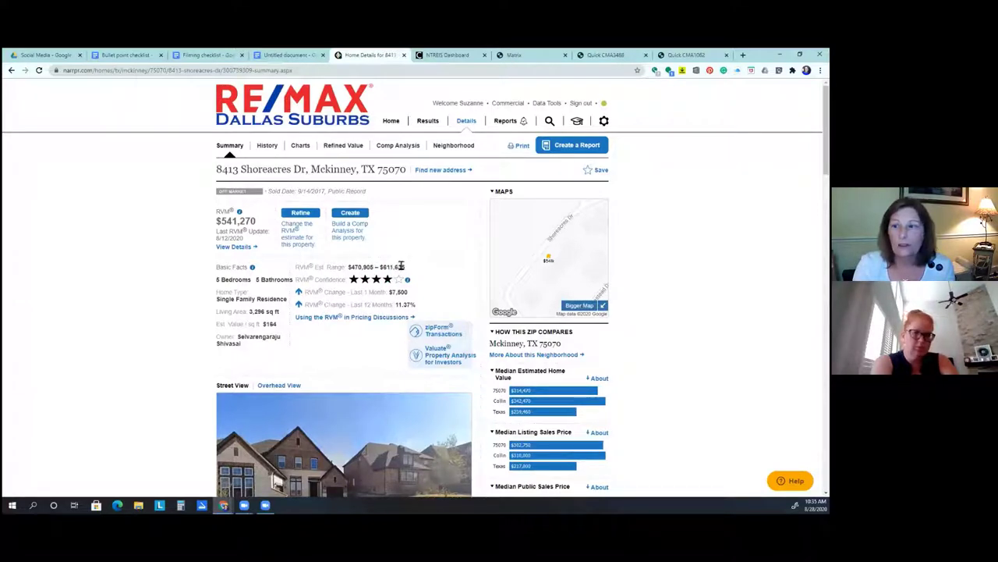
click(387, 149)
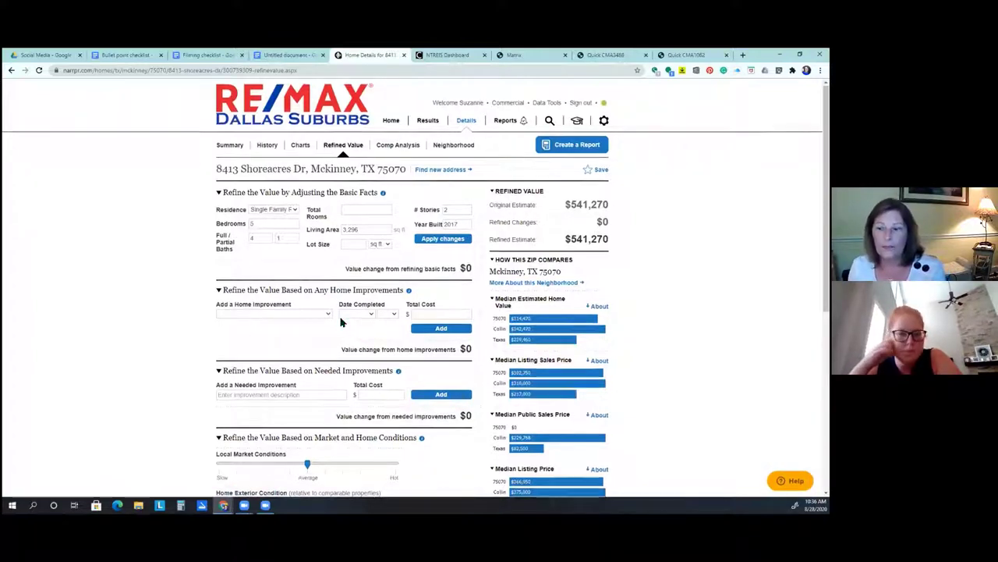
scroll(341, 321, down, 1)
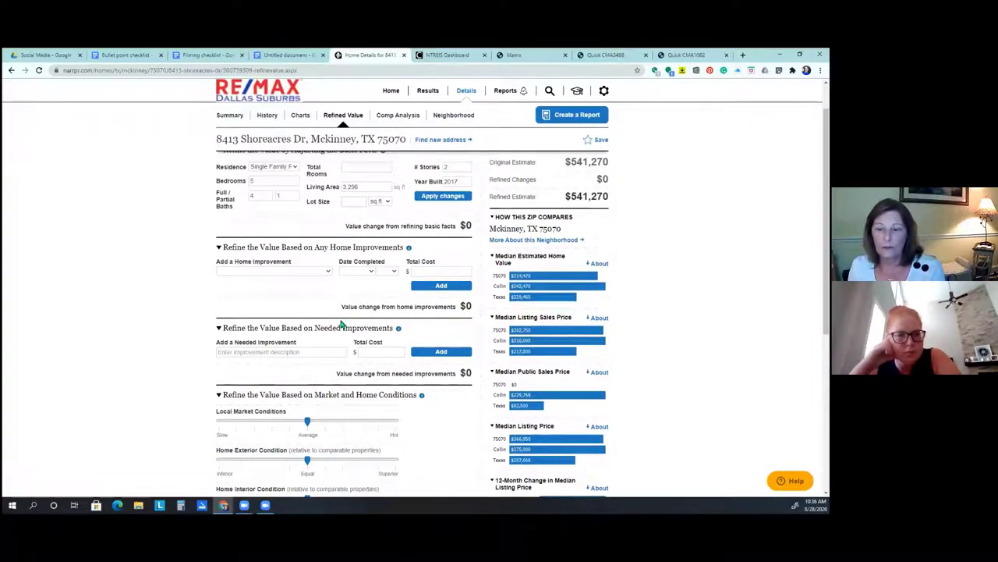
scroll(340, 324, down, 1)
scroll(341, 324, down, 1)
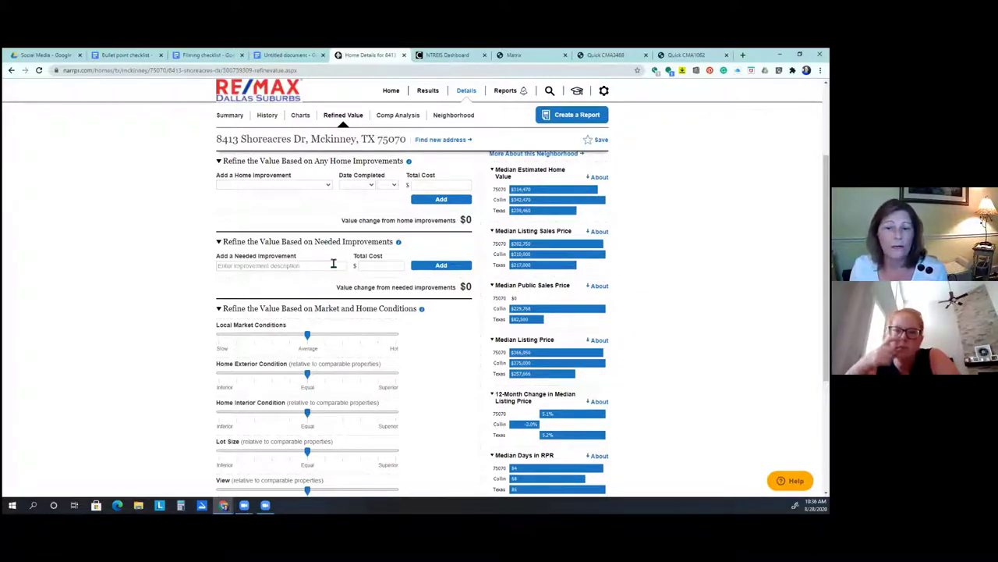
scroll(190, 319, down, 2)
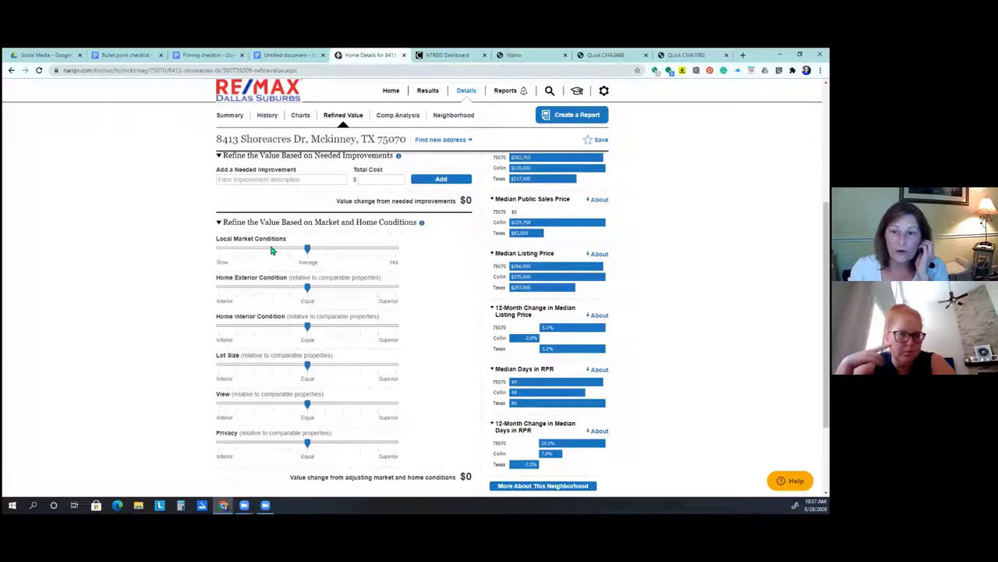
Step: Rate local market hotter and exterior and interior slightly better, raising the estimate to $562,921
click(341, 250)
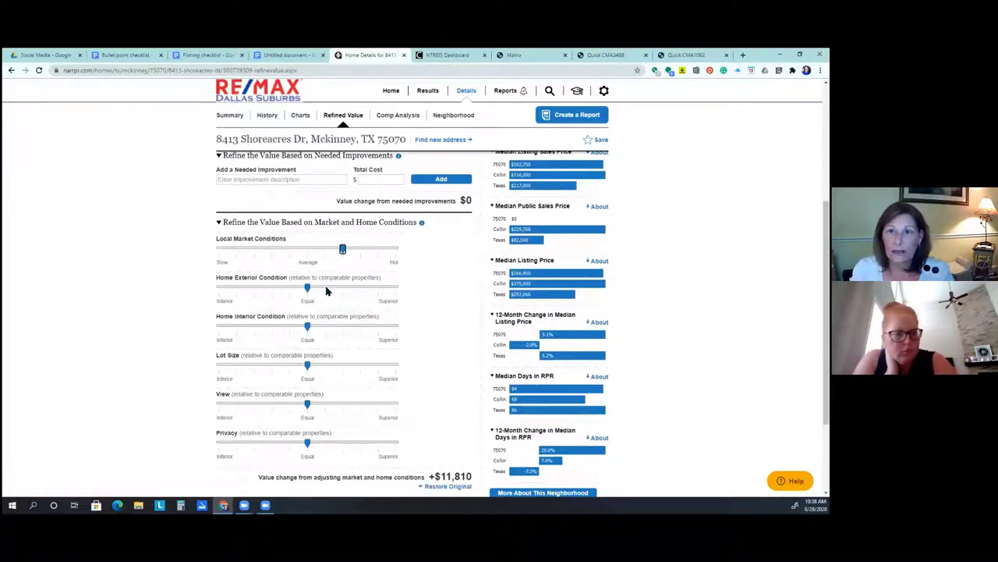
click(326, 288)
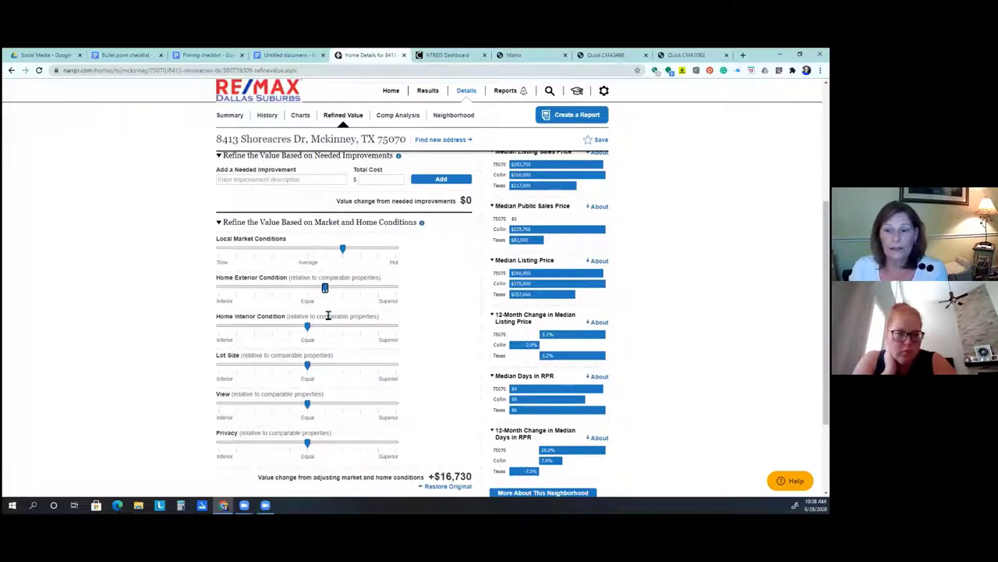
scroll(328, 315, down, 1)
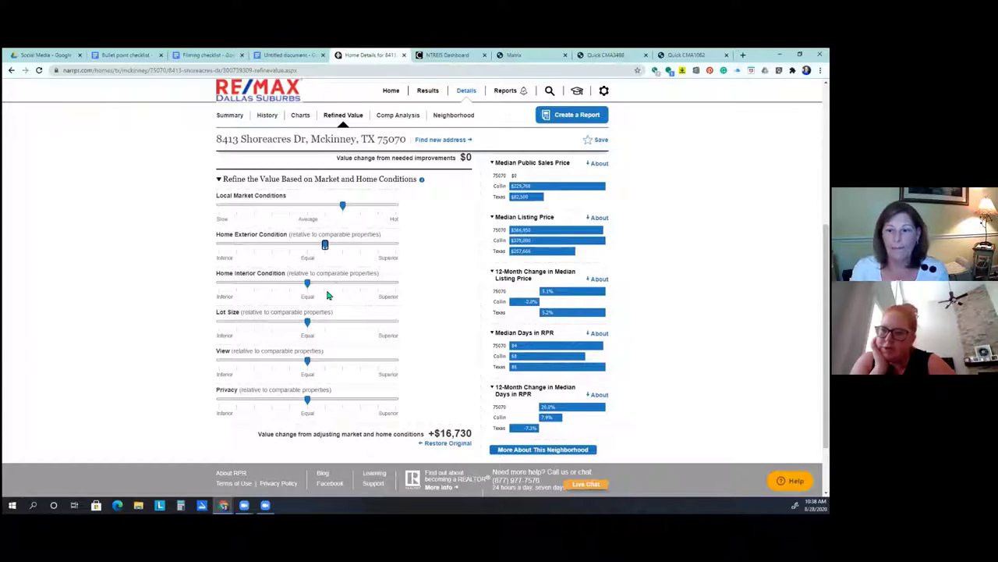
click(327, 283)
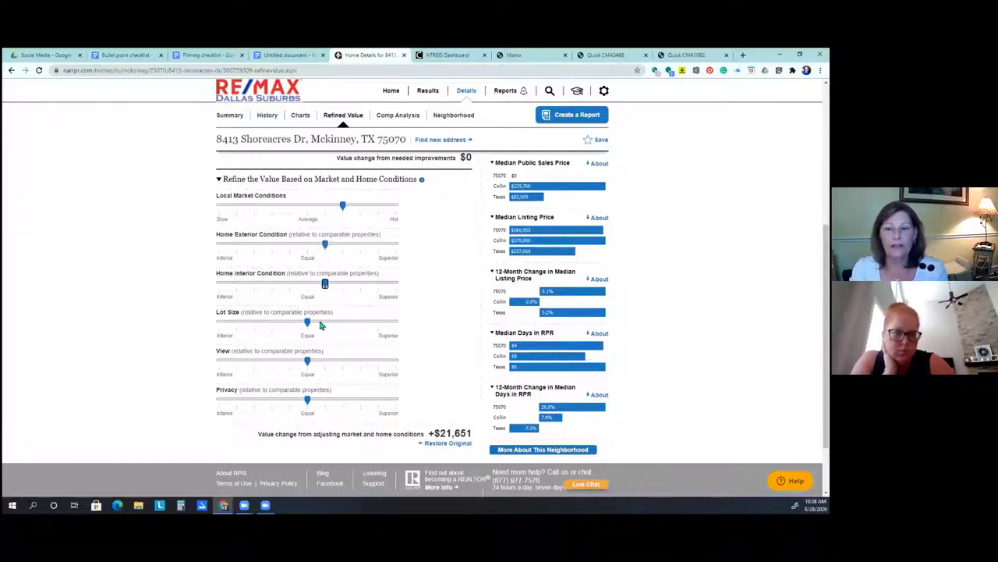
click(440, 144)
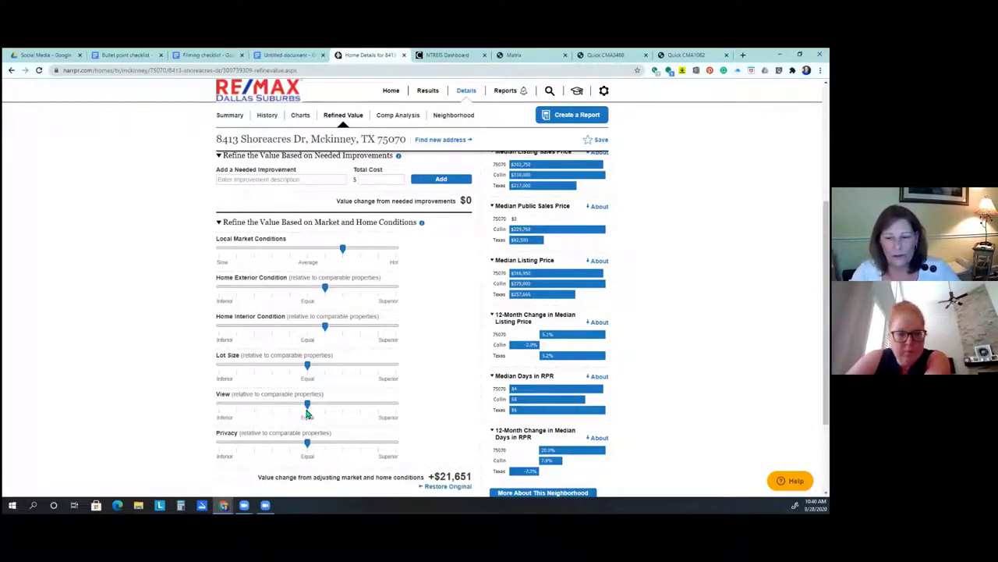
scroll(310, 425, down, 1)
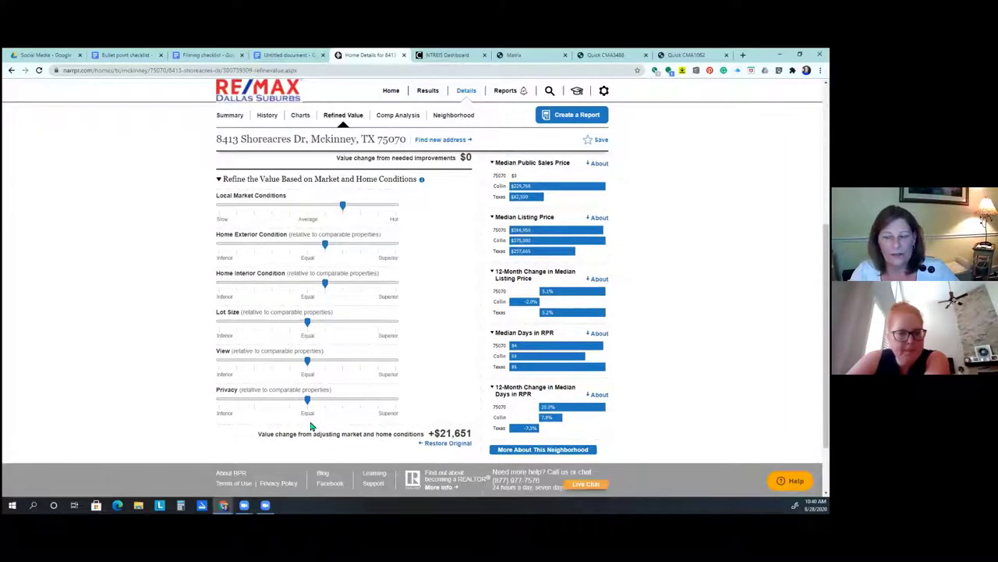
scroll(311, 428, down, 1)
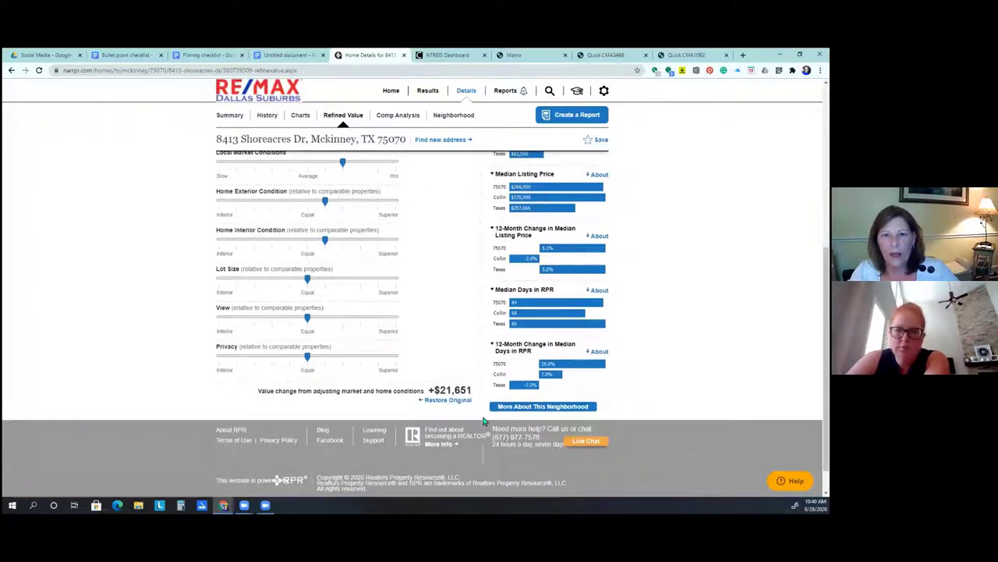
scroll(486, 418, up, 7)
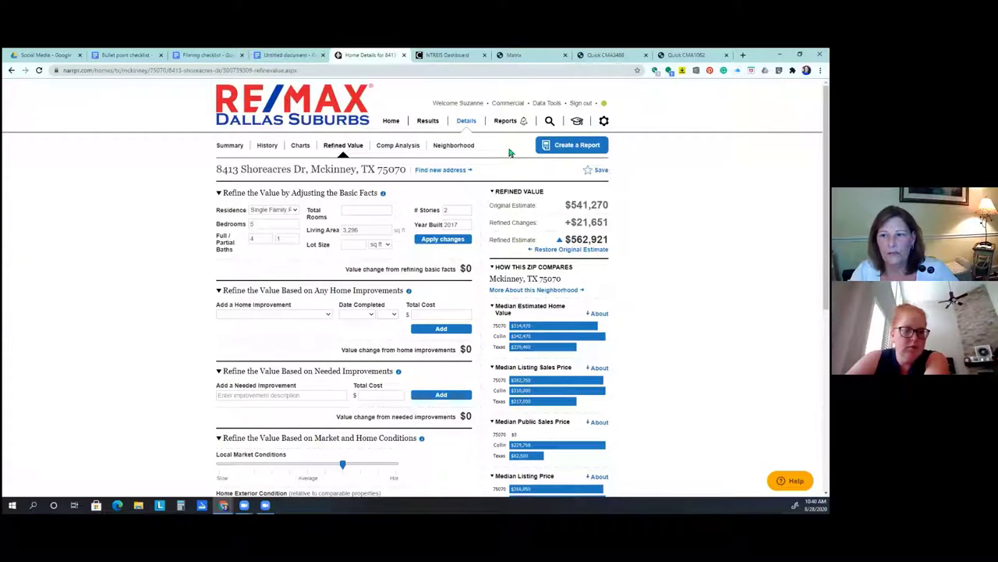
click(398, 148)
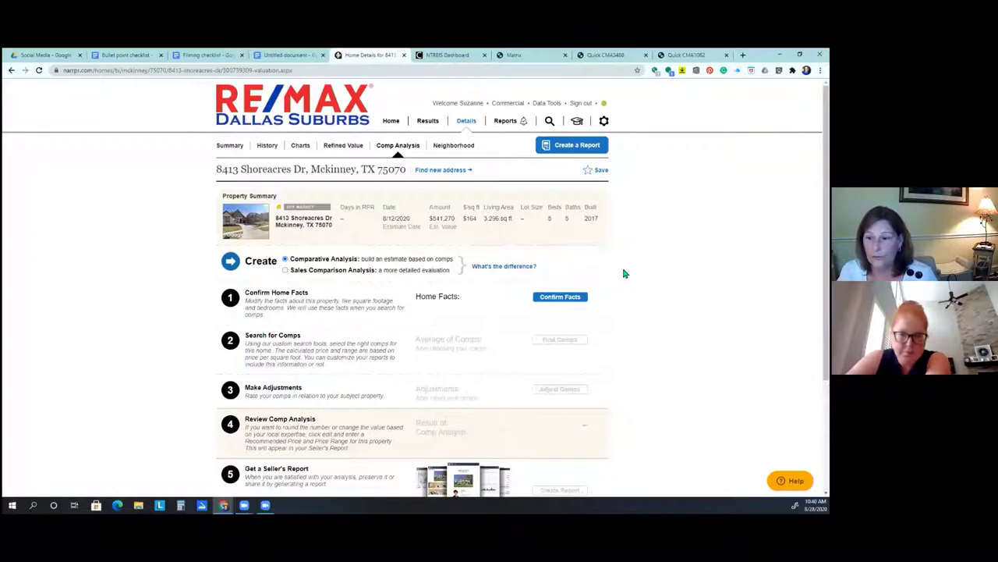
scroll(618, 269, down, 1)
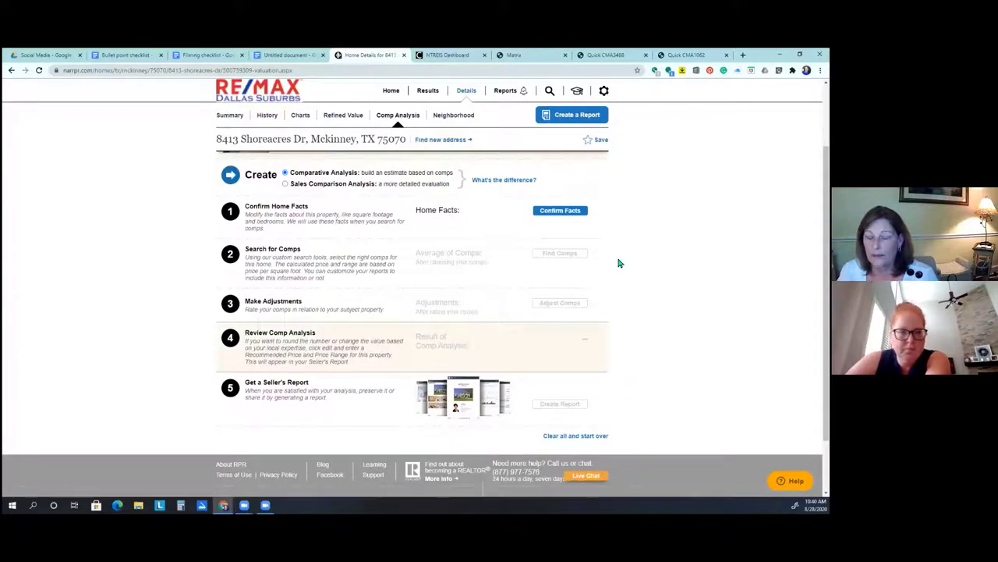
click(571, 210)
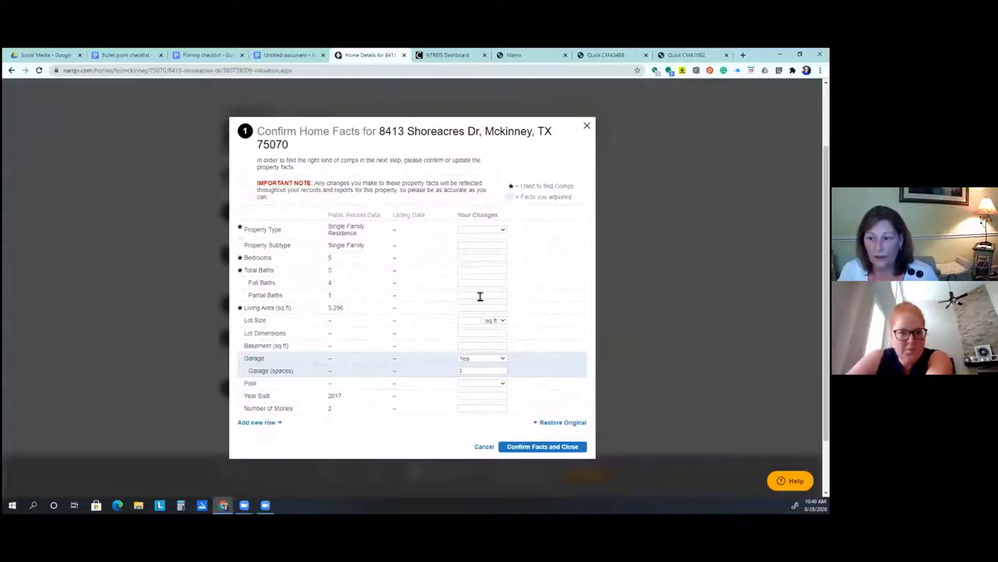
scroll(479, 298, down, 1)
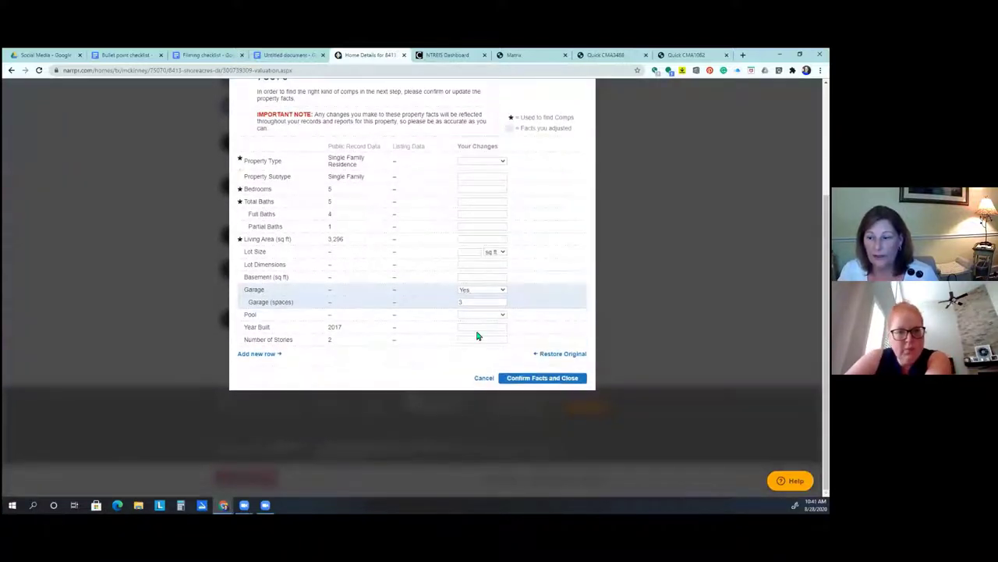
click(539, 378)
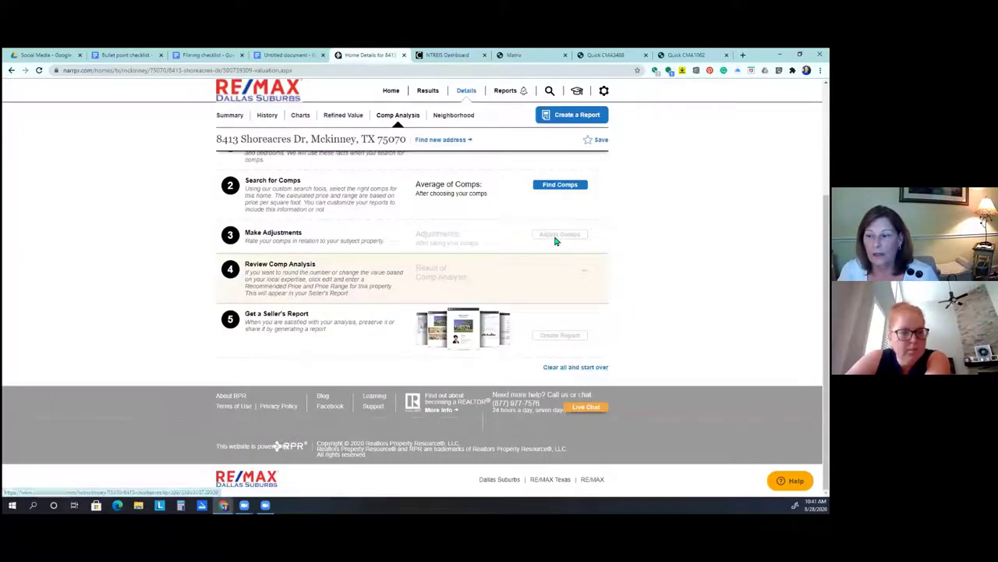
Step: Run Find Comps with the current filters to list 33 sold properties
click(561, 192)
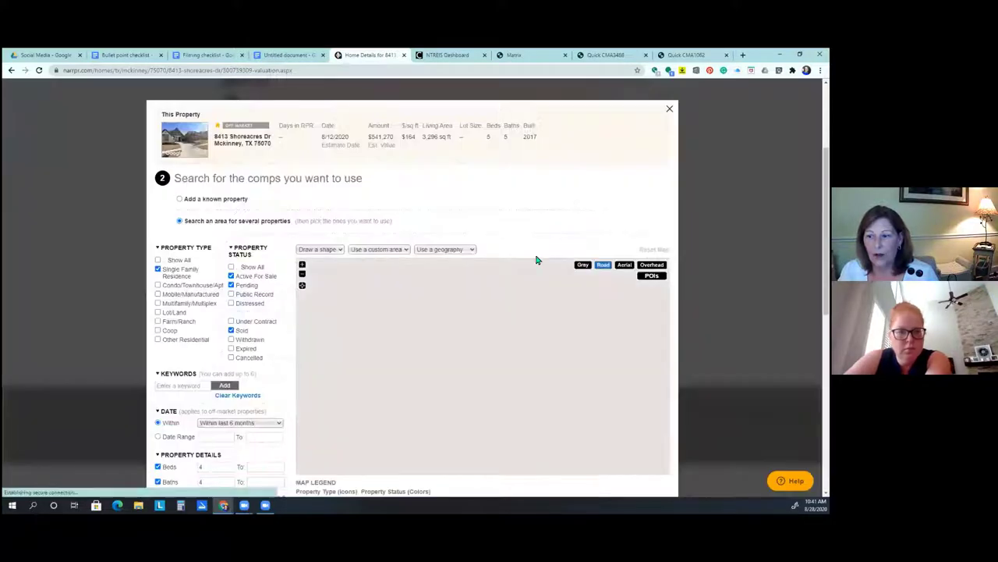
scroll(412, 297, down, 2)
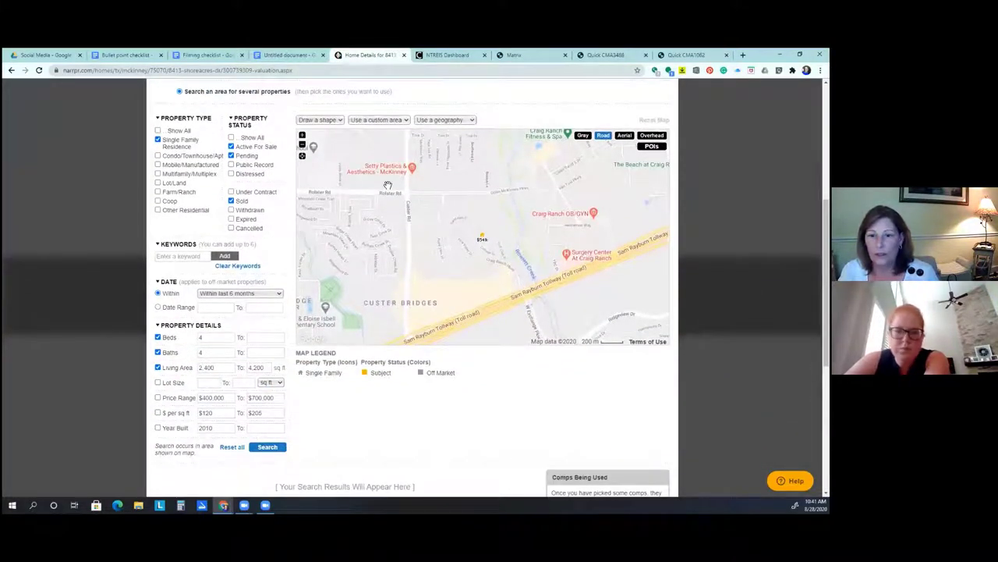
click(277, 451)
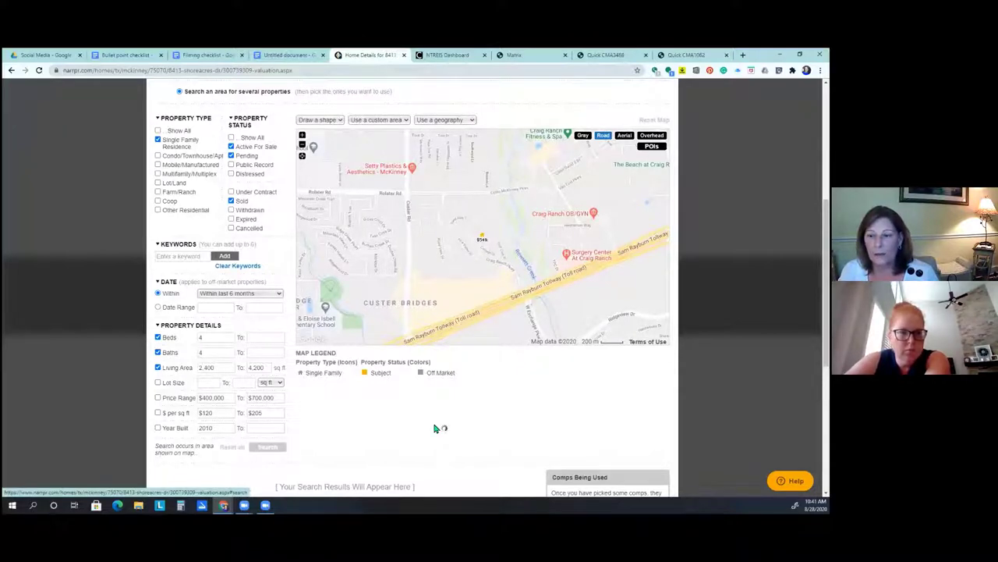
scroll(474, 379, down, 3)
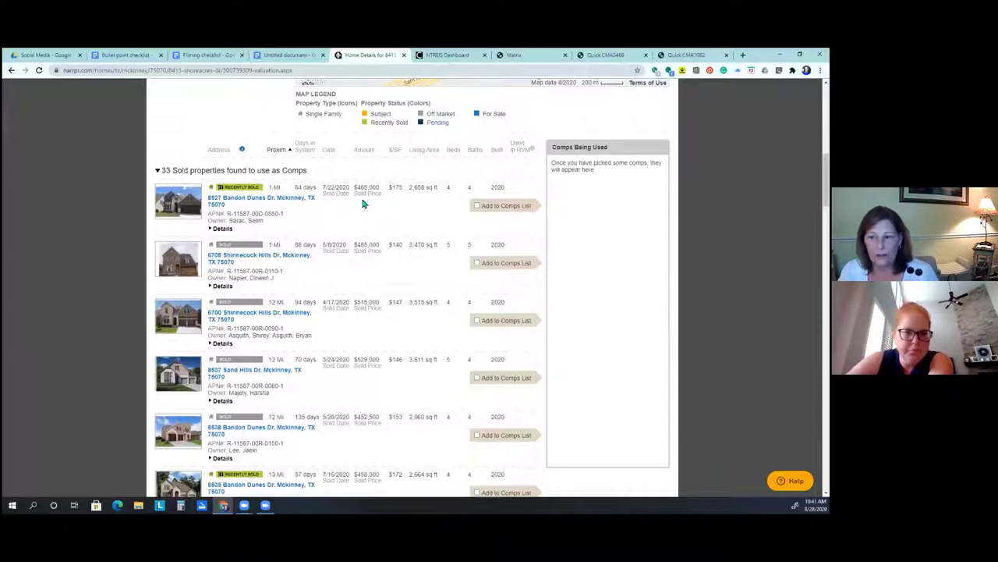
scroll(397, 289, down, 1)
scroll(399, 292, down, 3)
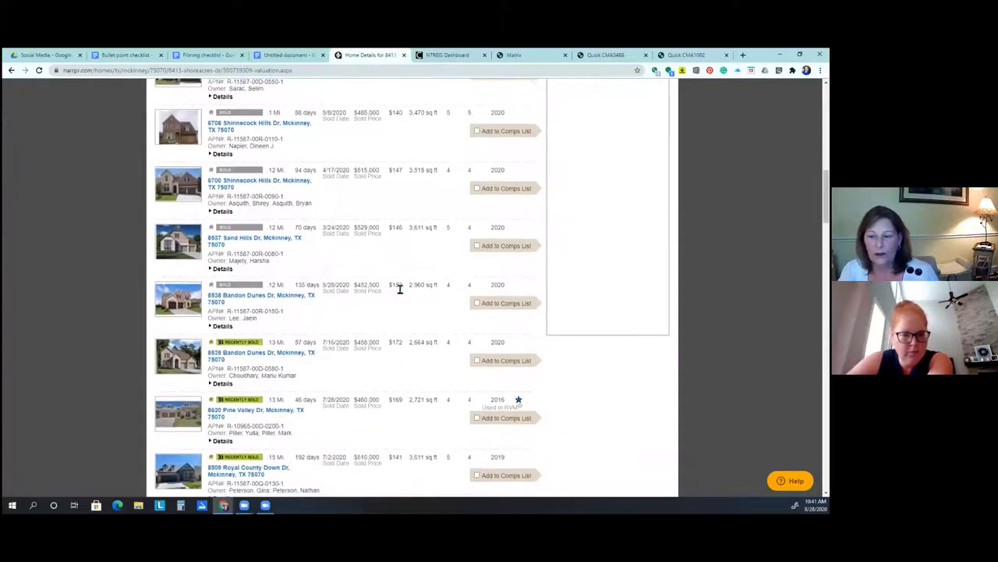
scroll(399, 291, down, 1)
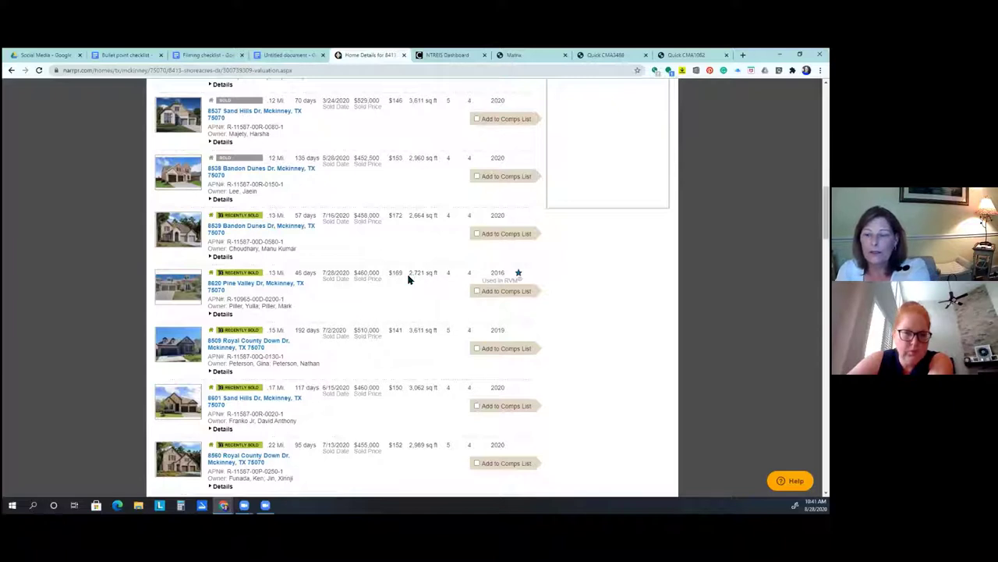
scroll(407, 278, up, 3)
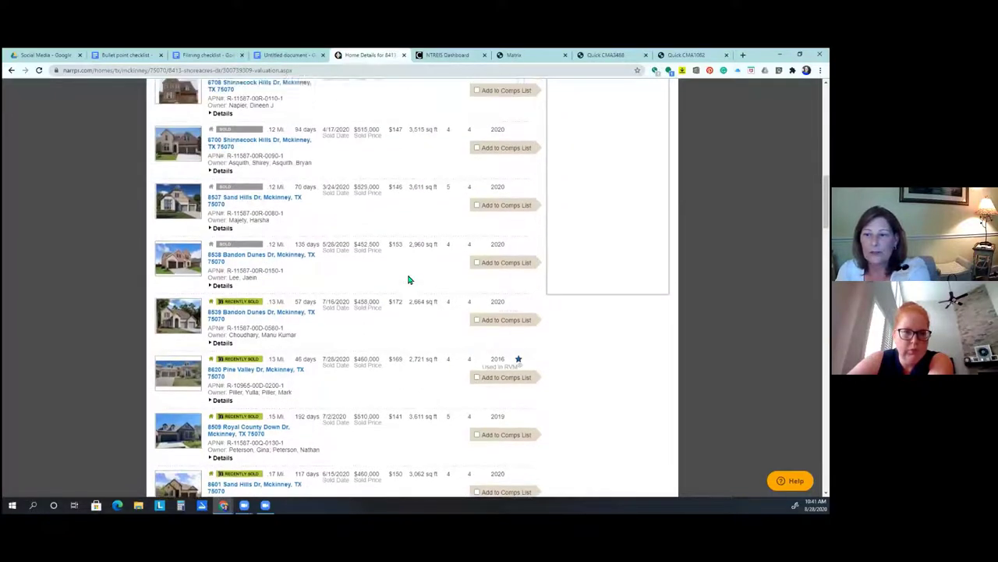
scroll(408, 279, up, 1)
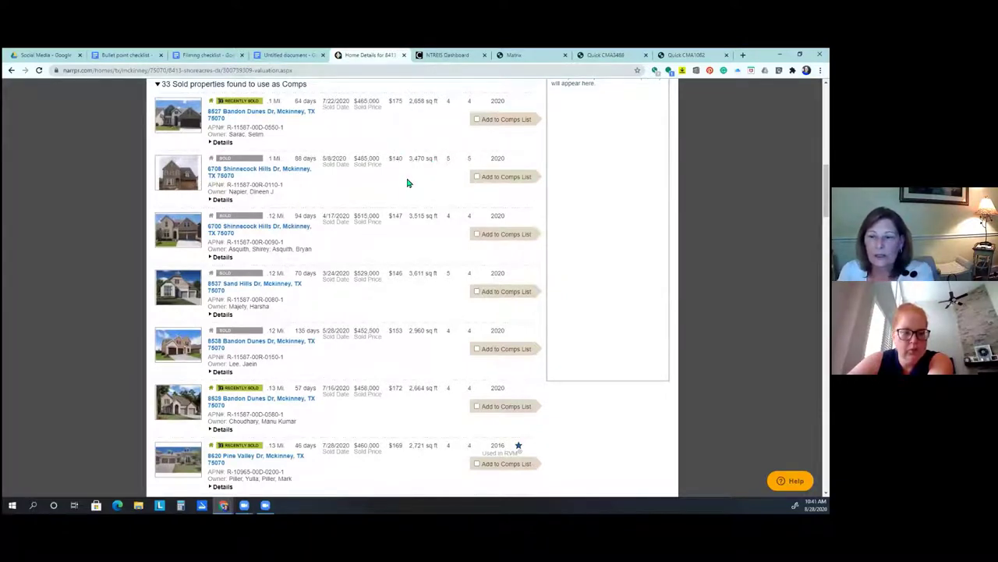
scroll(406, 203, down, 1)
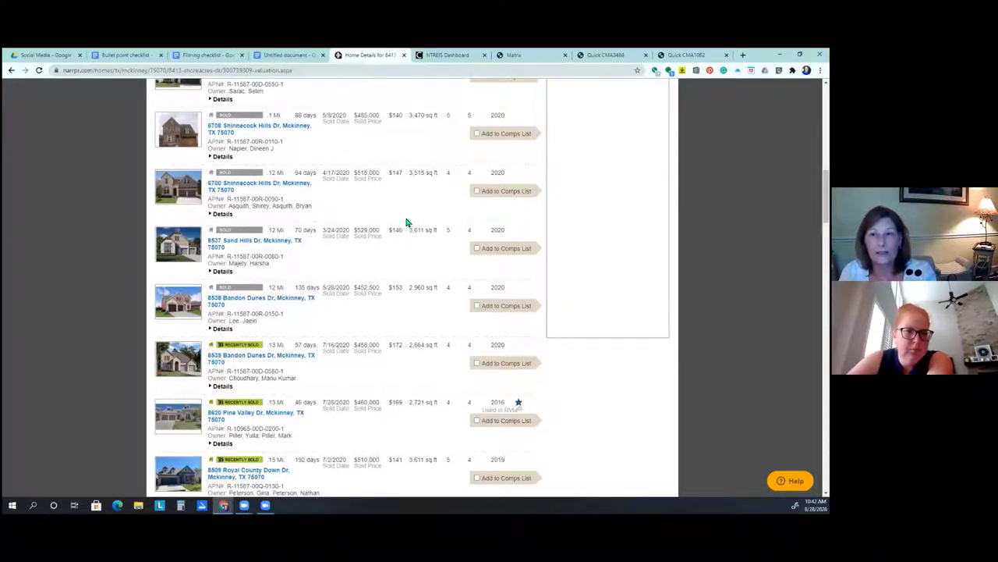
scroll(442, 245, down, 3)
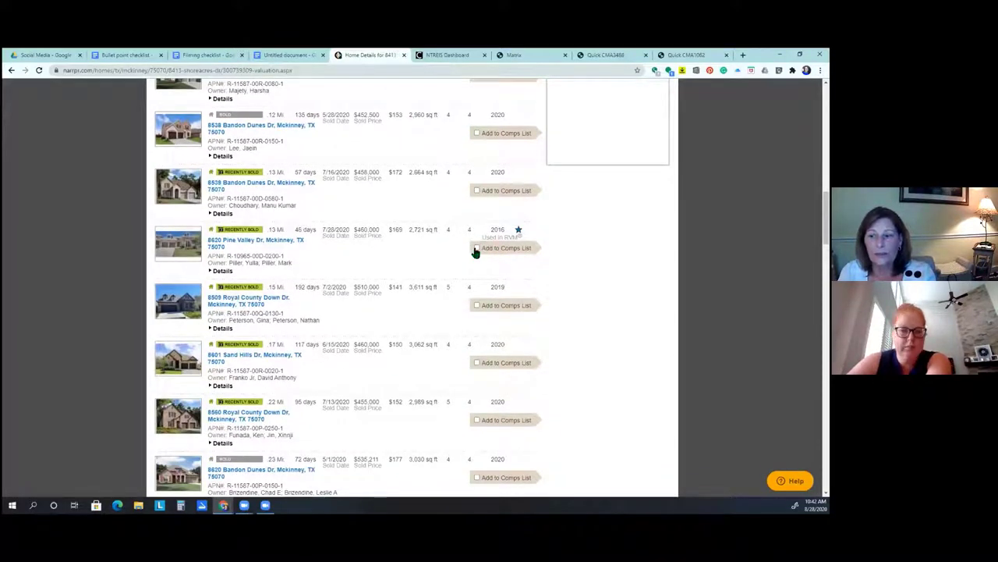
click(478, 249)
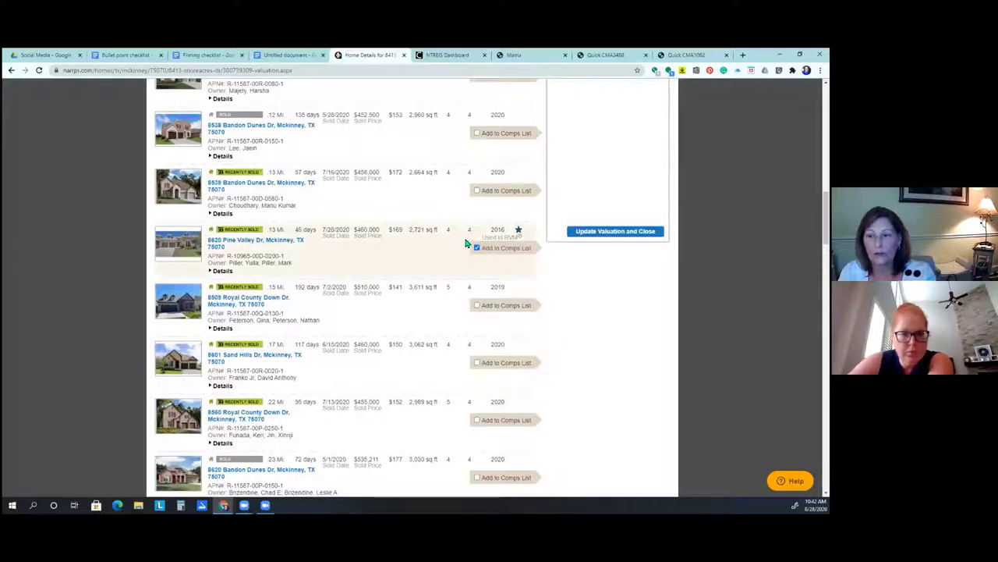
scroll(473, 248, down, 1)
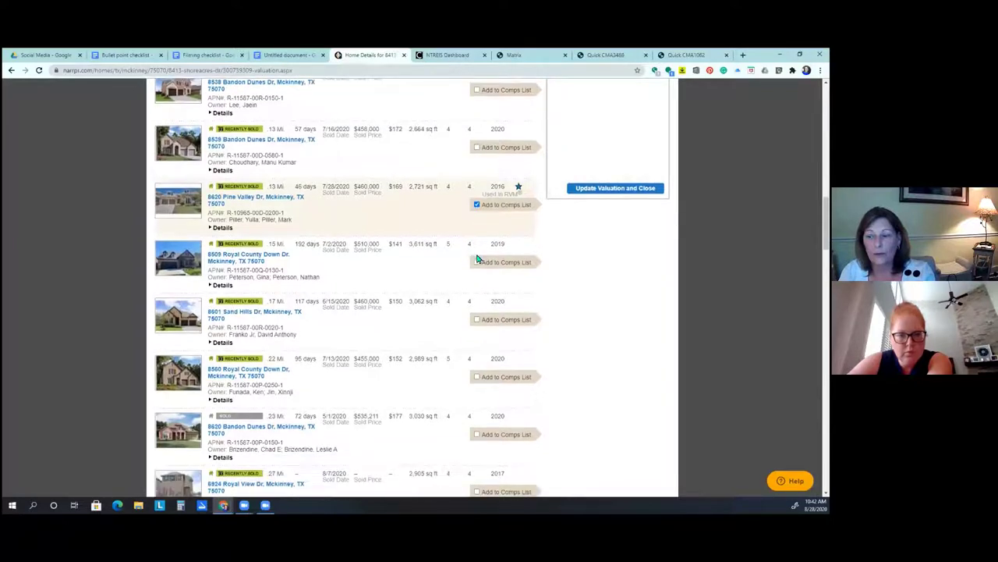
click(478, 263)
scroll(441, 279, down, 1)
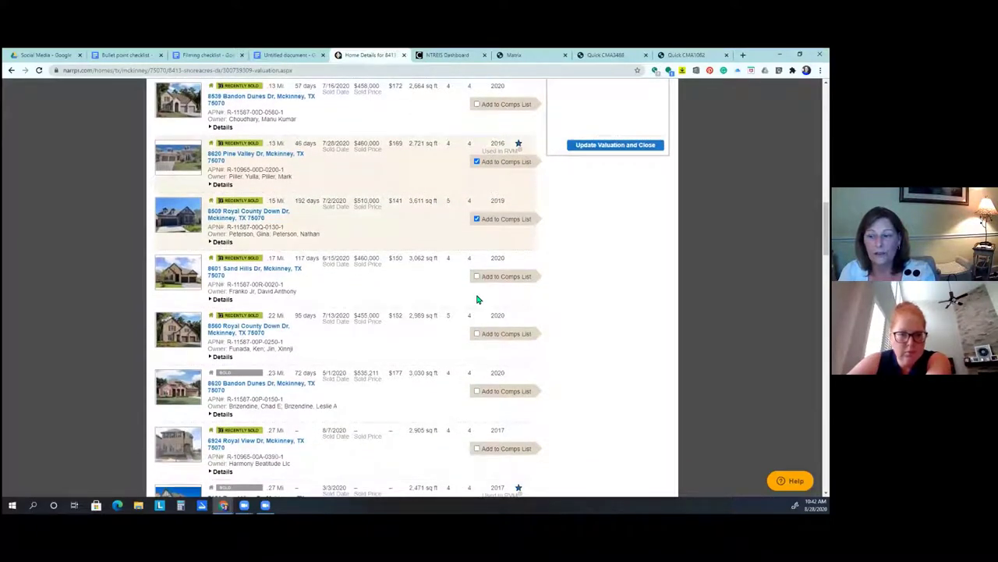
scroll(475, 323, down, 3)
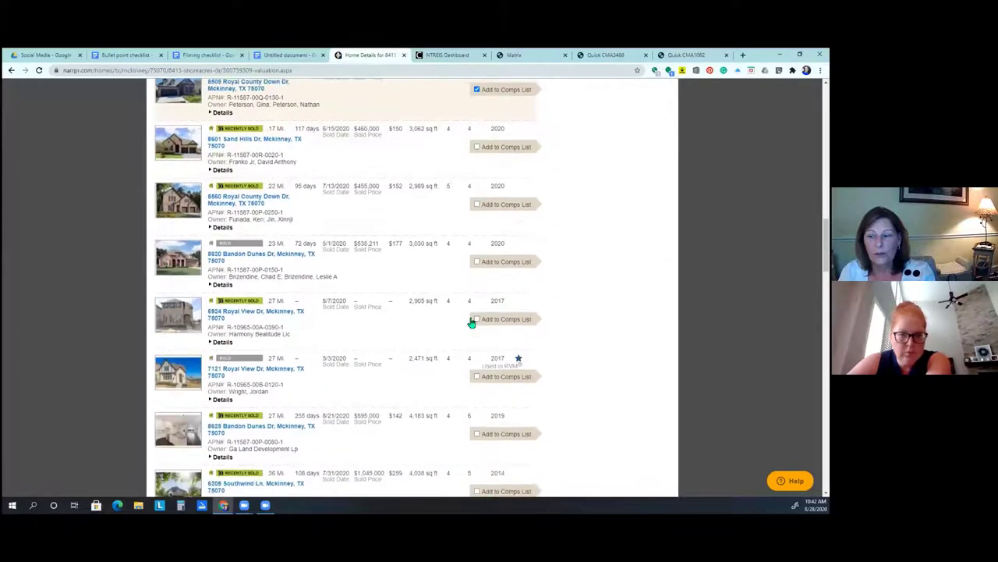
click(478, 321)
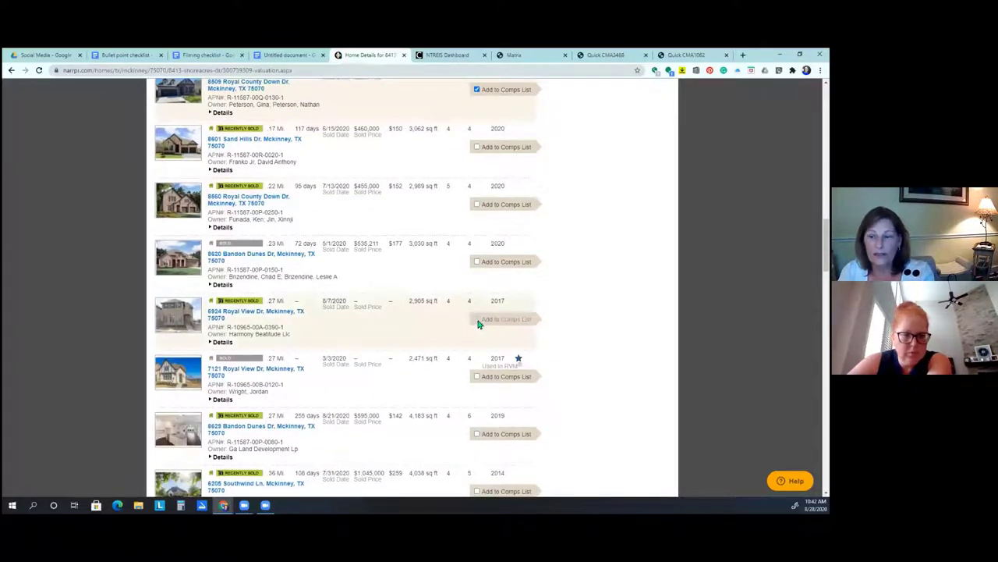
scroll(446, 326, down, 2)
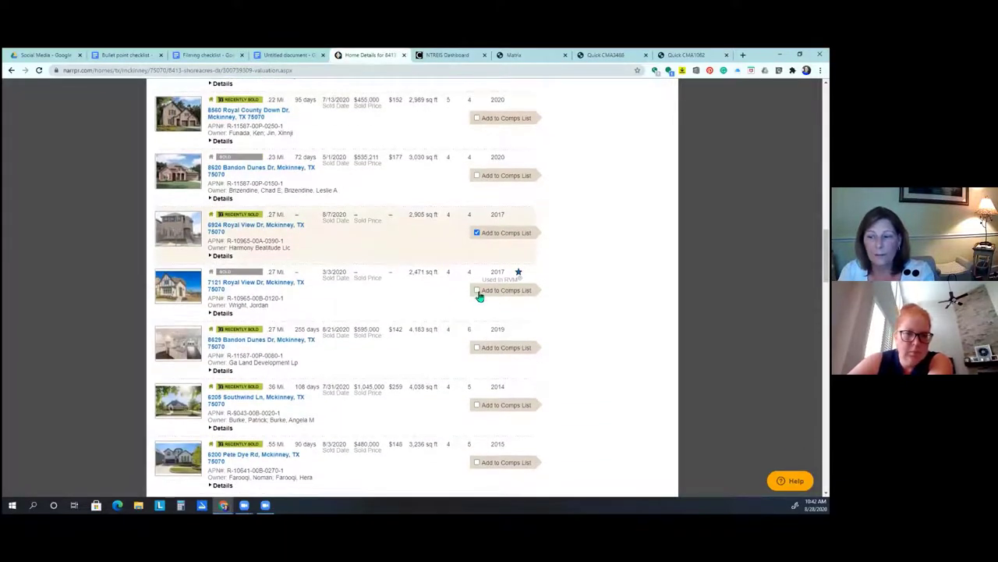
click(478, 290)
scroll(478, 292, down, 2)
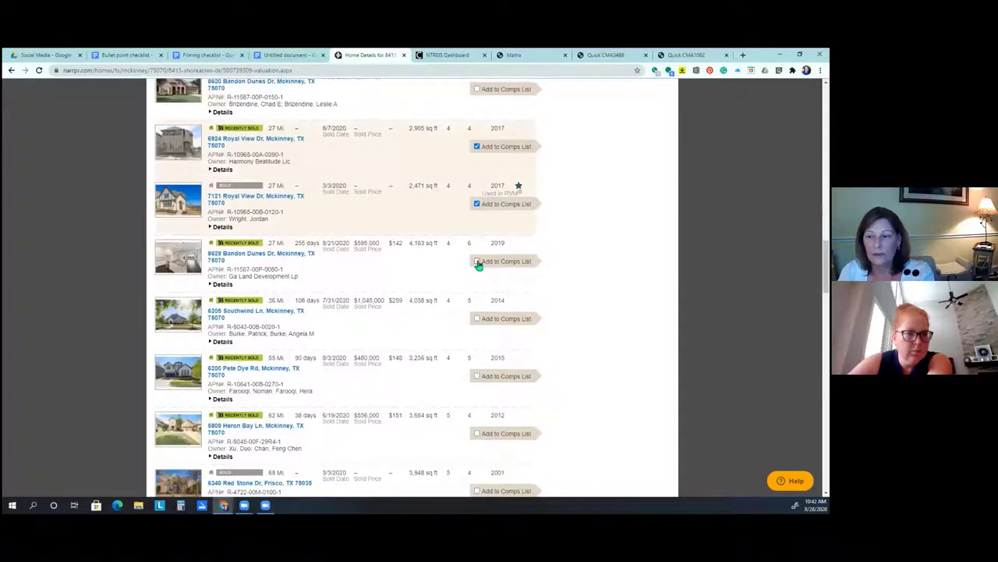
click(477, 263)
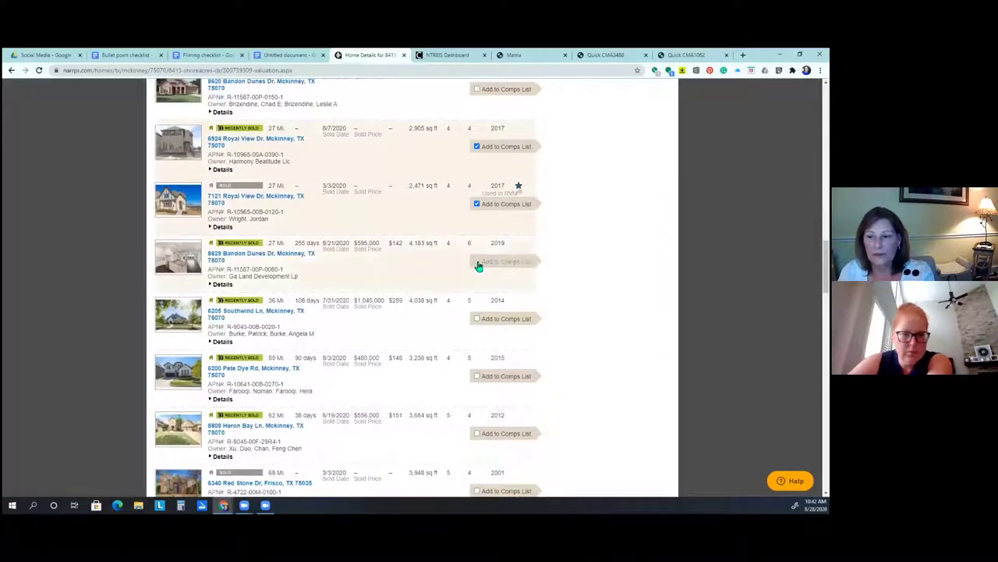
scroll(479, 265, down, 2)
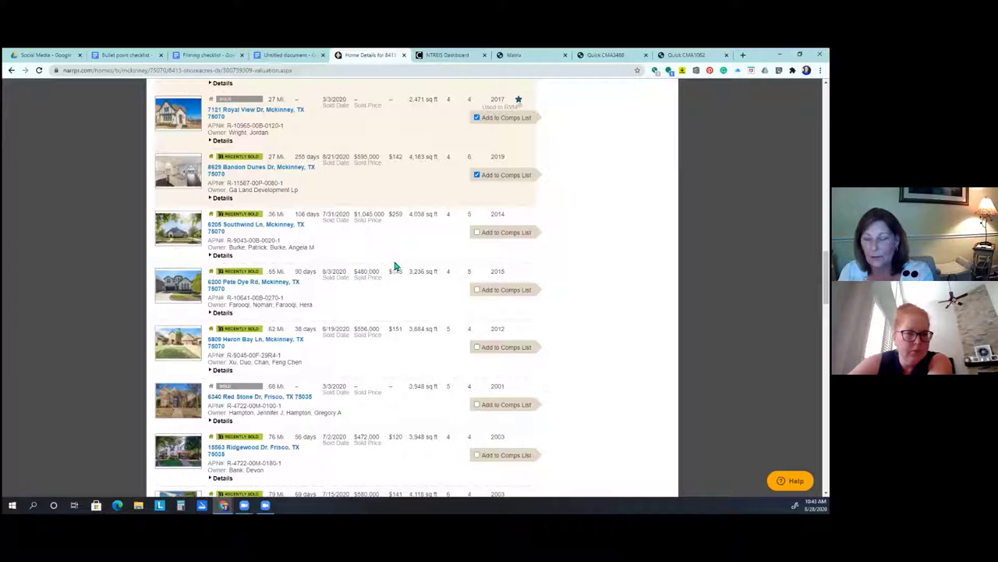
click(475, 291)
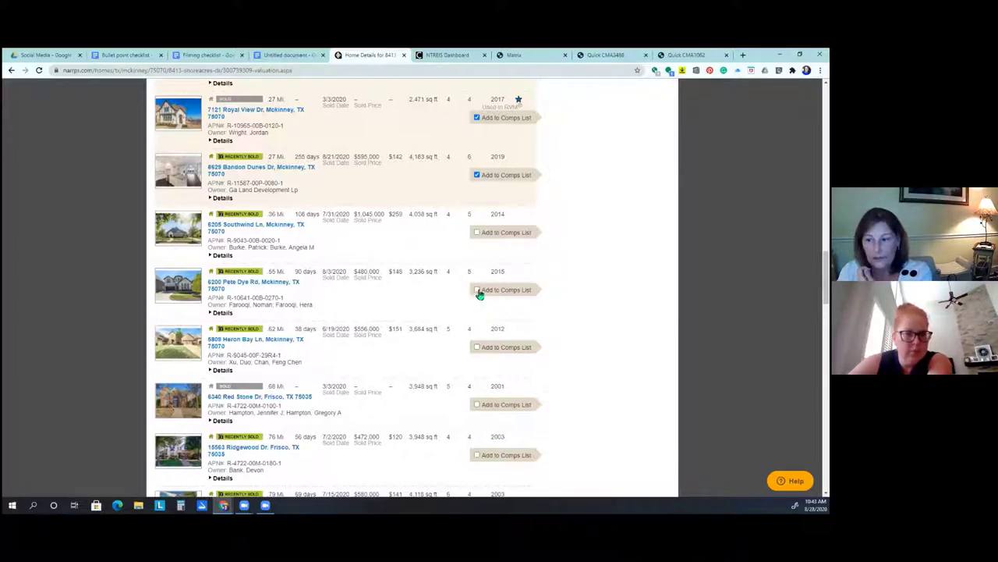
click(477, 349)
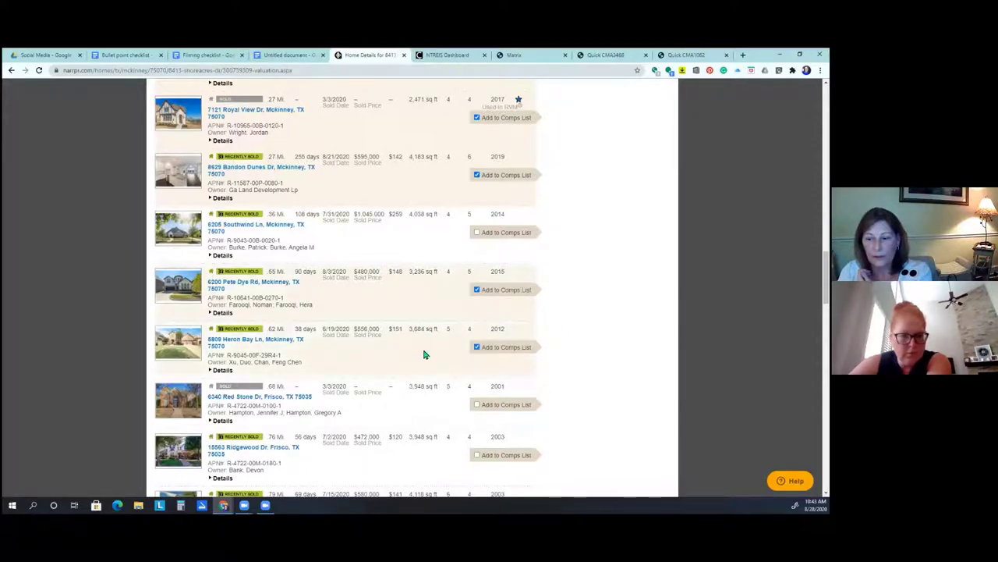
scroll(422, 356, down, 1)
scroll(422, 356, down, 2)
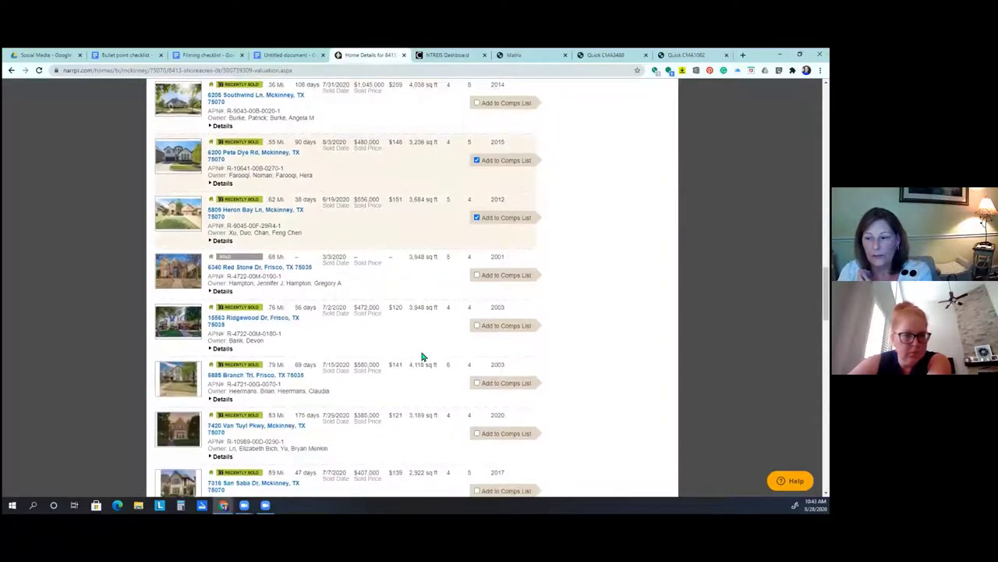
scroll(422, 355, down, 3)
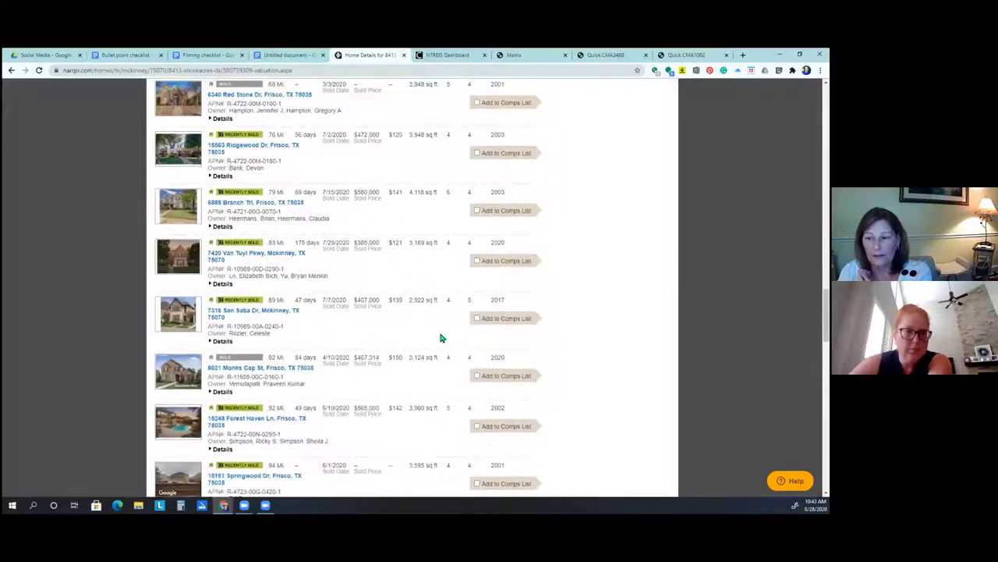
click(476, 318)
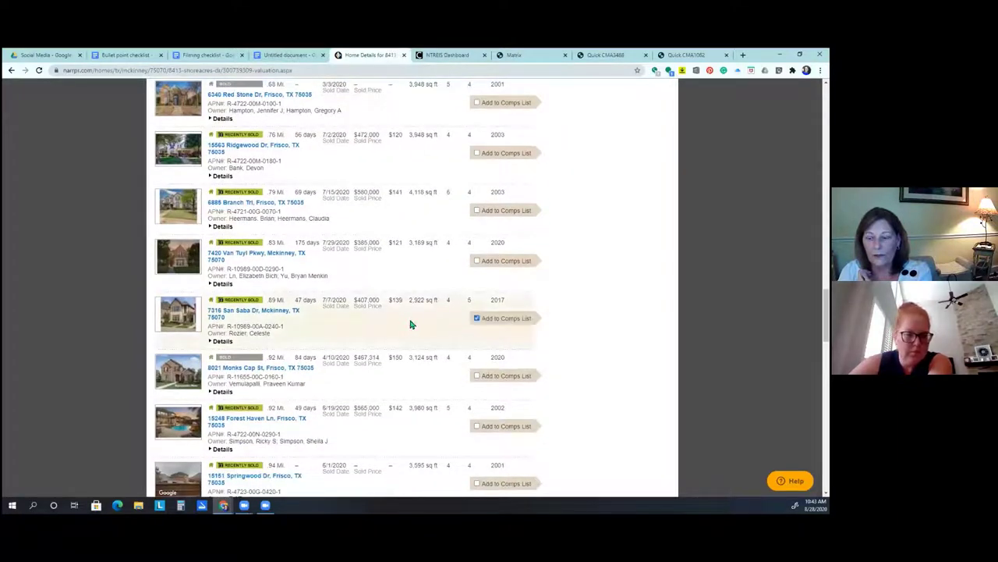
scroll(412, 325, down, 1)
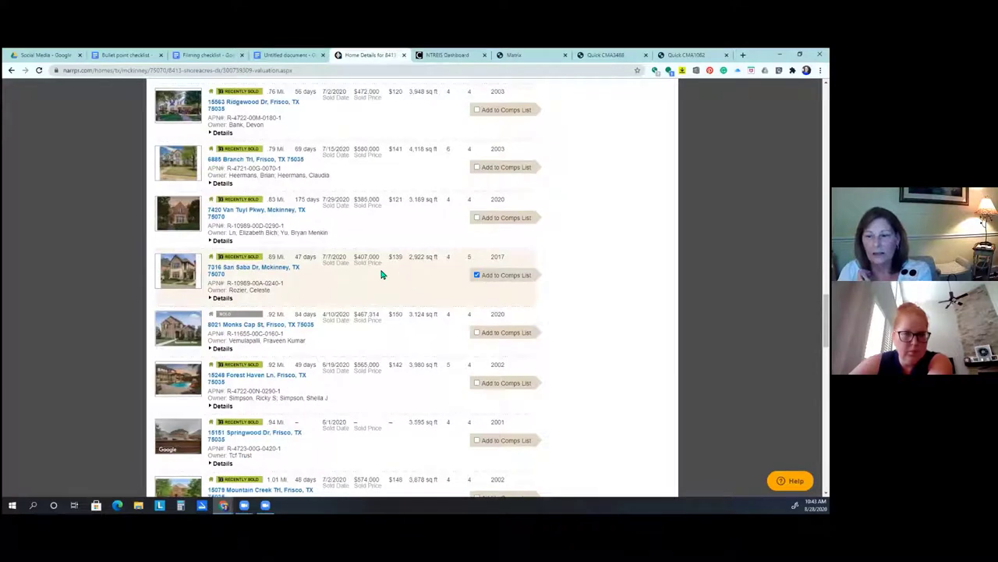
scroll(381, 278, down, 1)
scroll(382, 278, down, 1)
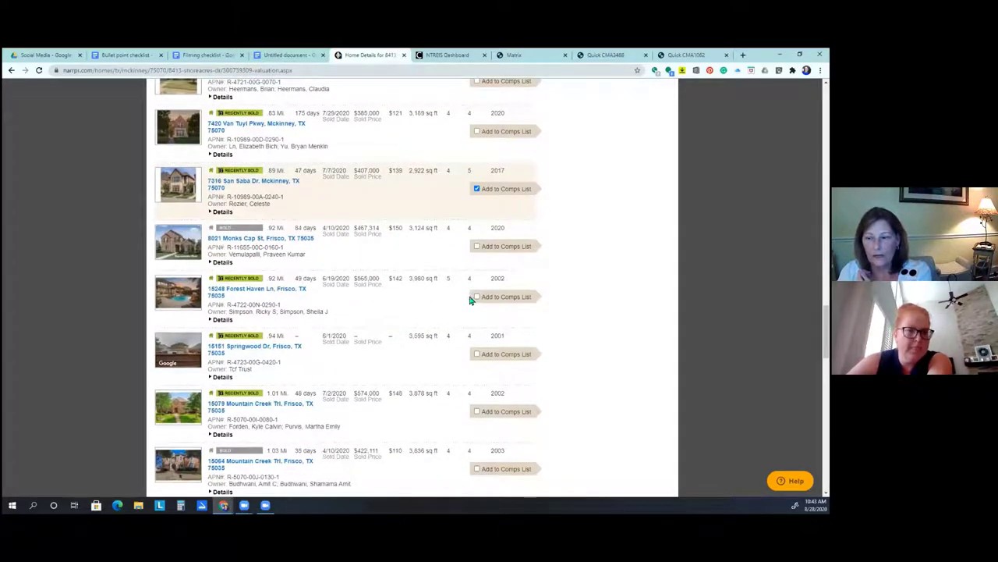
scroll(477, 310, down, 2)
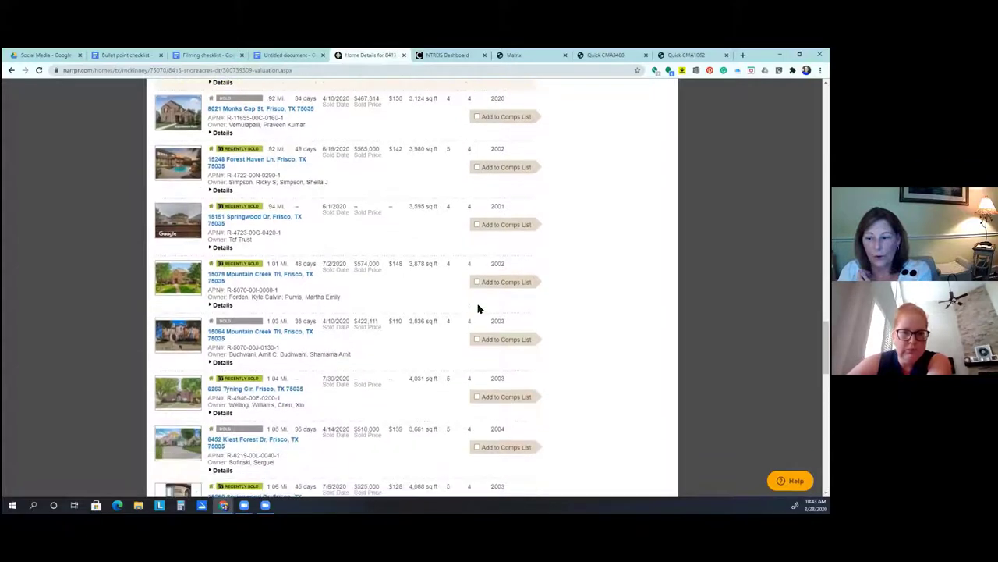
scroll(478, 310, down, 2)
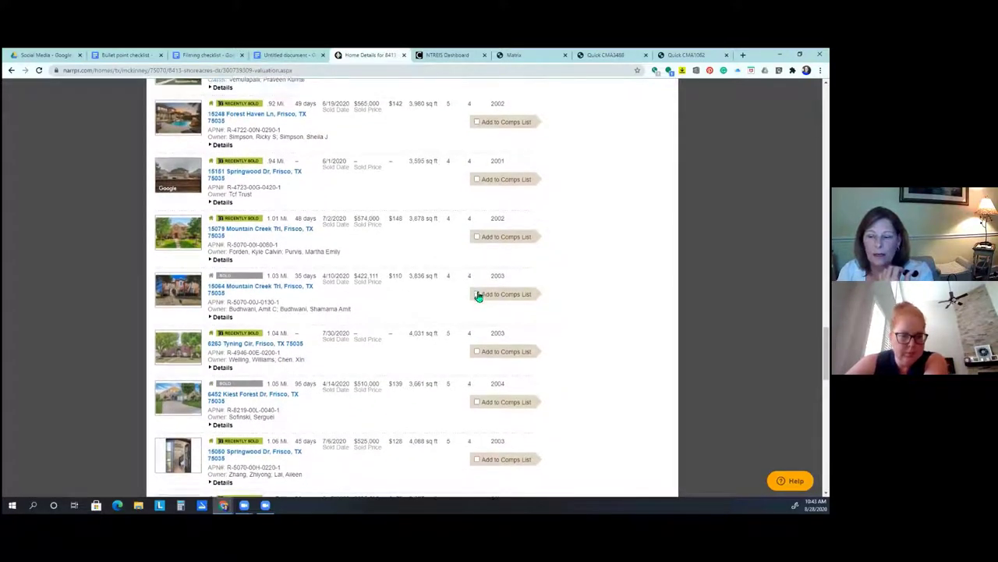
scroll(478, 309, down, 3)
scroll(478, 294, down, 4)
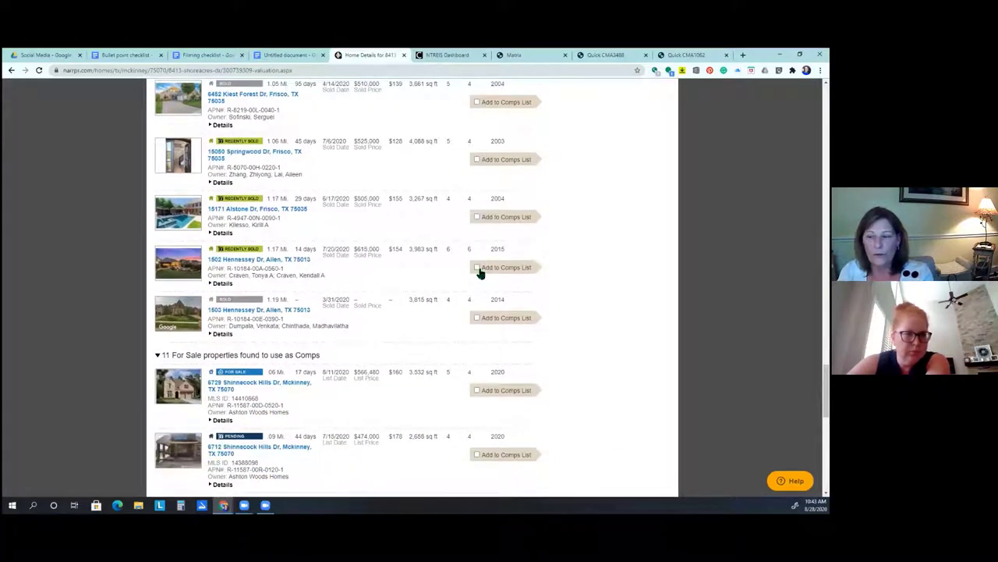
click(478, 267)
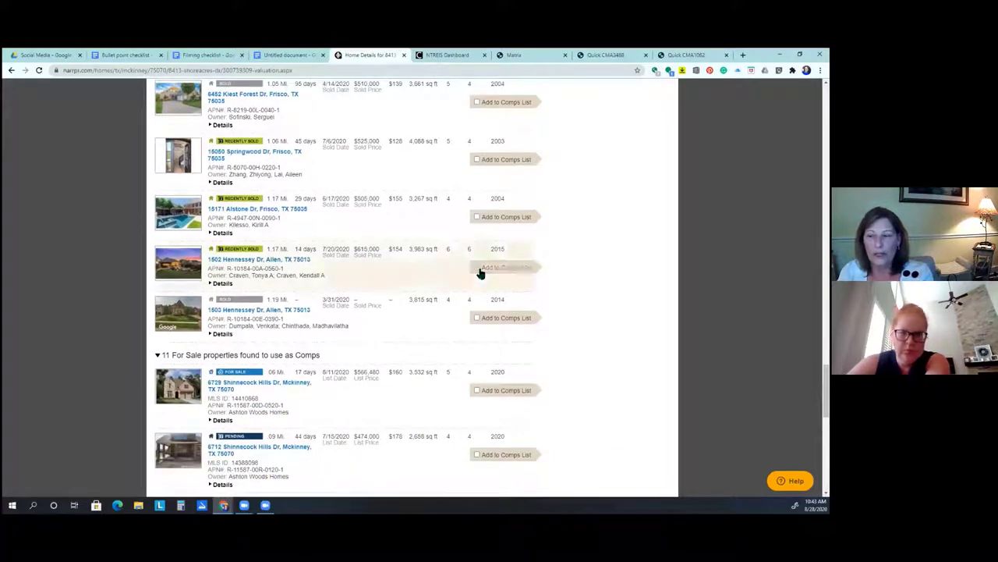
click(477, 318)
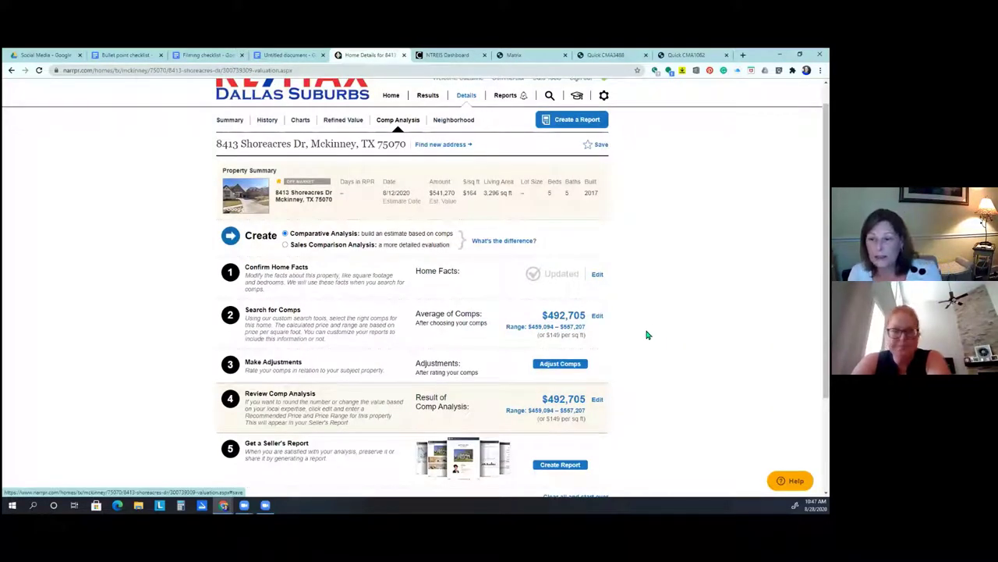
scroll(644, 333, down, 1)
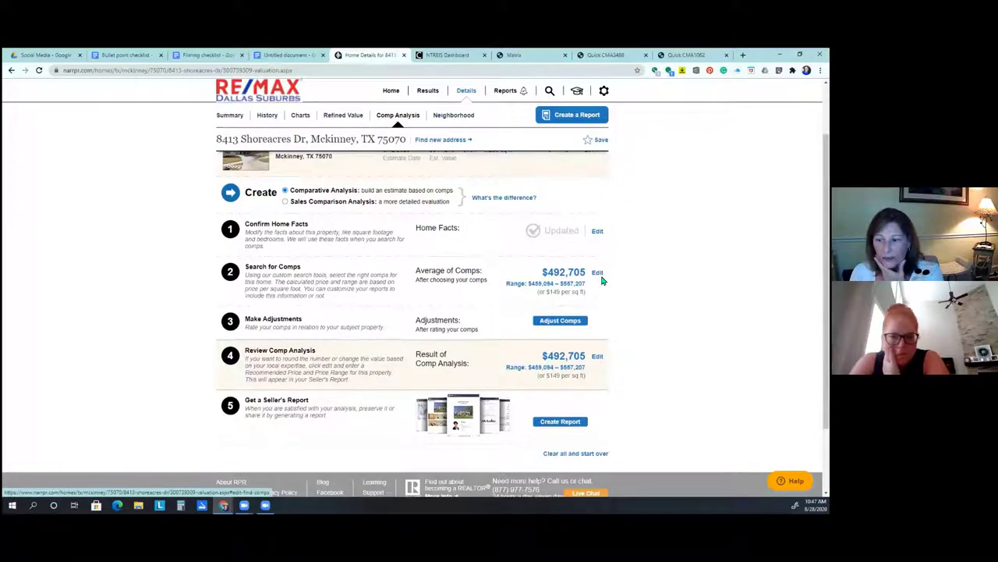
click(581, 320)
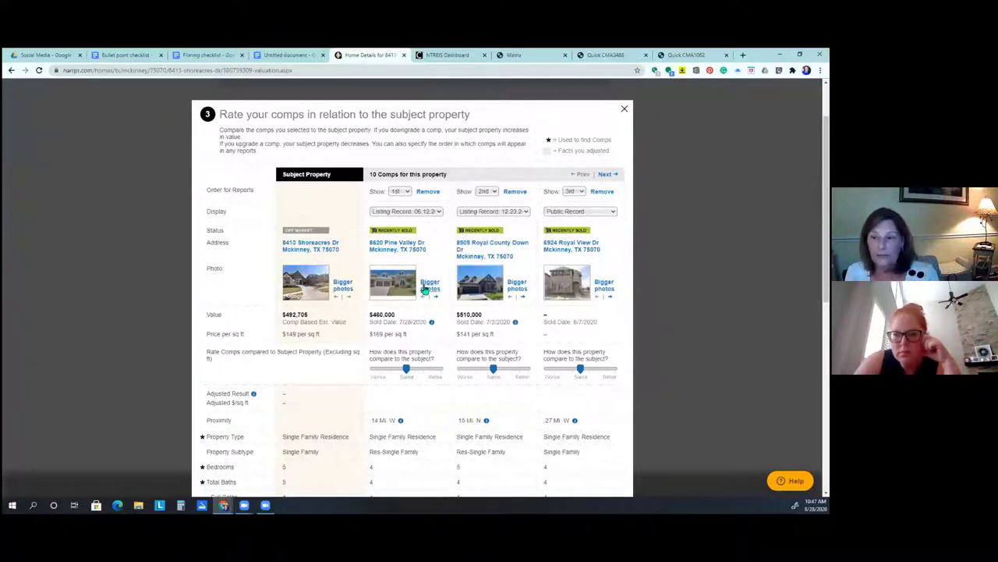
click(428, 285)
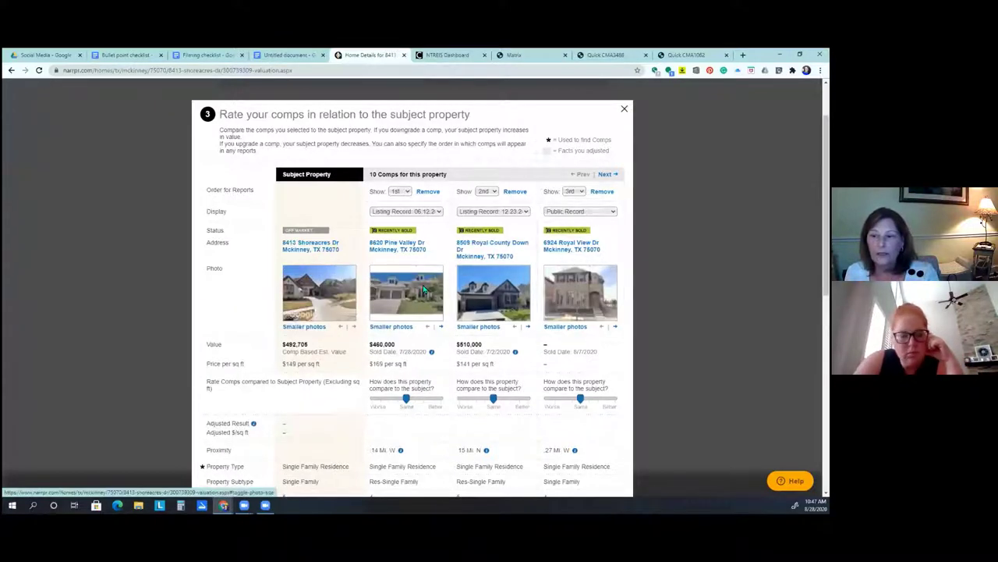
Step: Page through the Pine Valley comp's photos
click(440, 328)
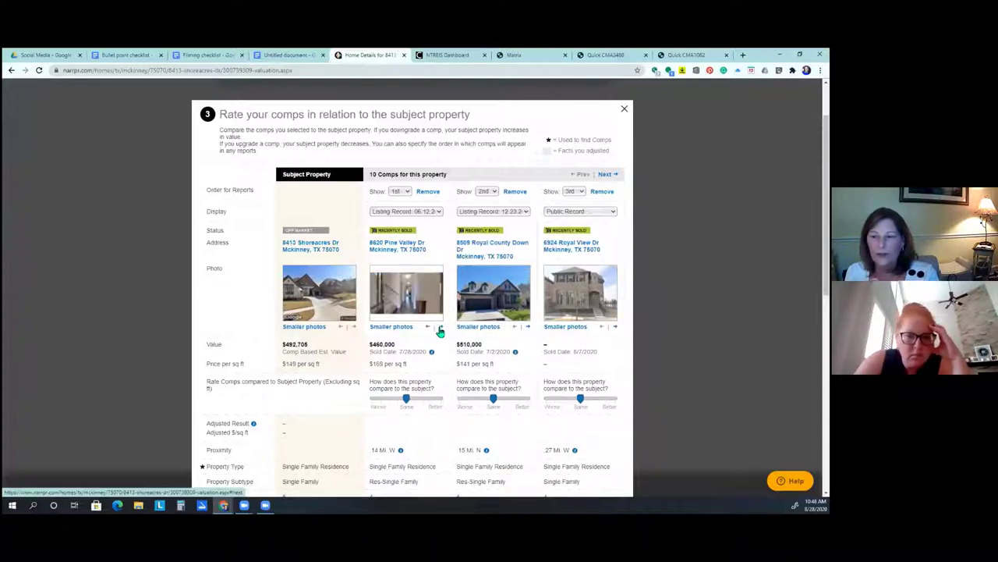
click(440, 328)
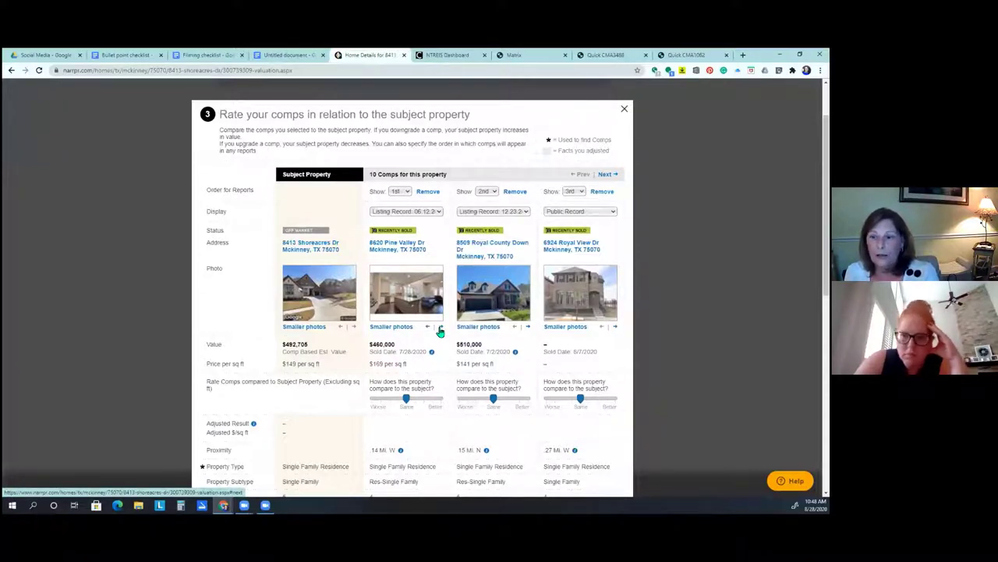
click(440, 328)
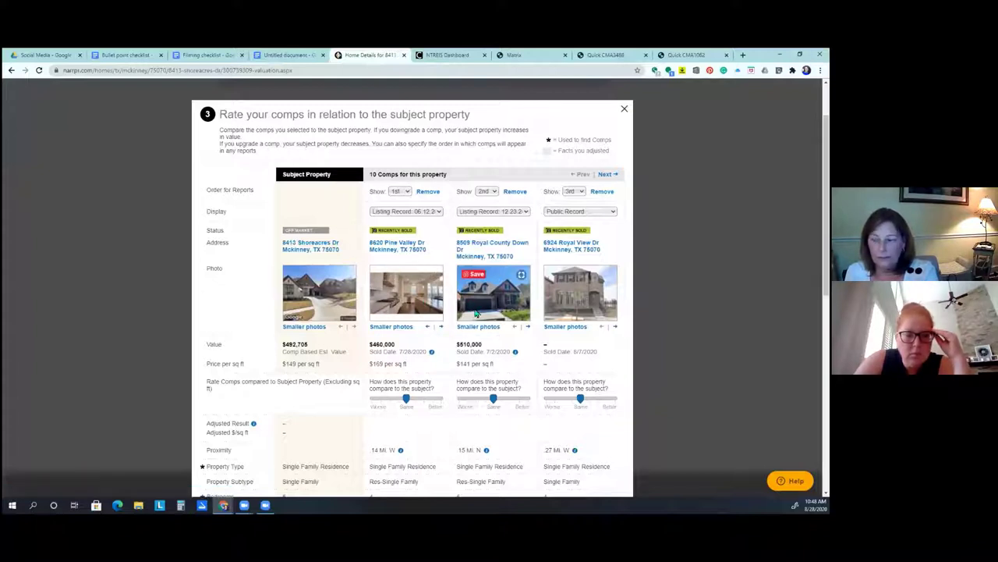
Step: Browse through the Royal County Down comp's photos, including its interior shots
click(527, 328)
click(527, 328)
click(528, 328)
click(528, 328)
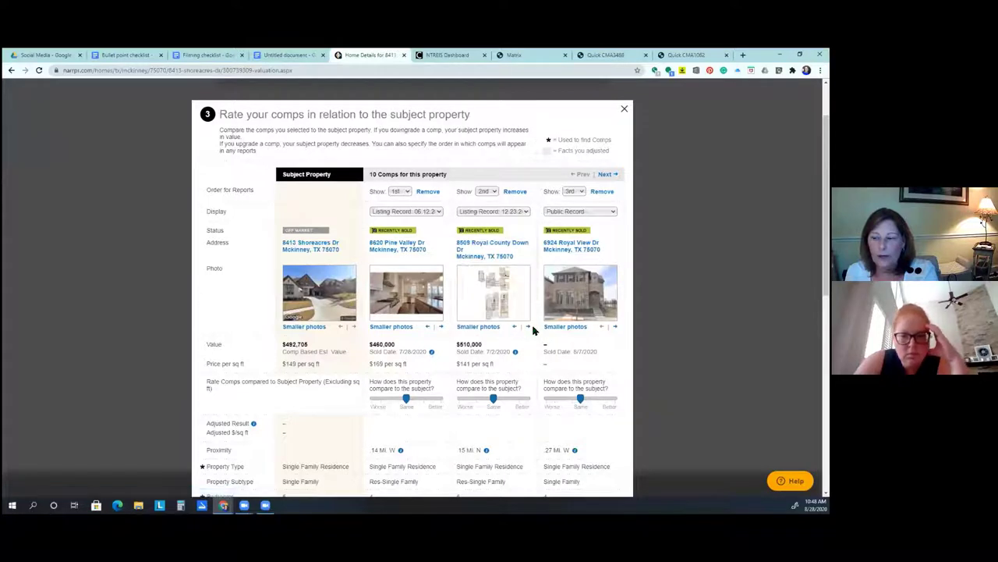
click(527, 328)
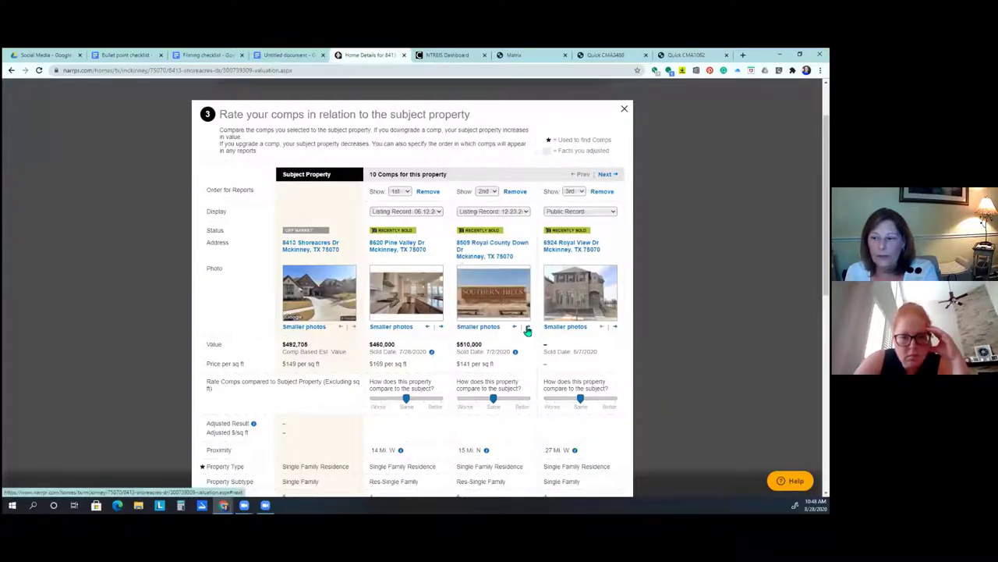
click(527, 328)
click(527, 328)
click(528, 328)
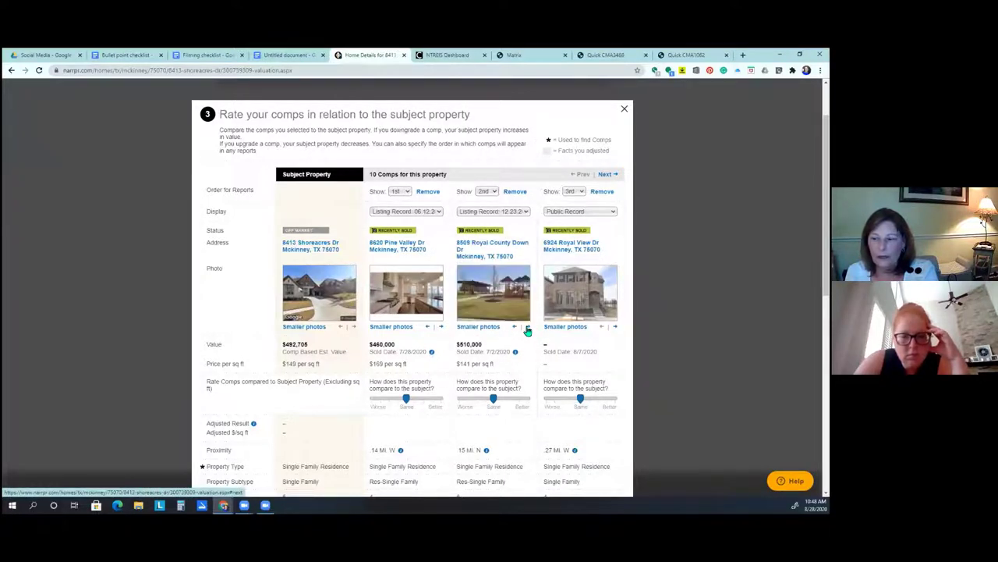
click(527, 329)
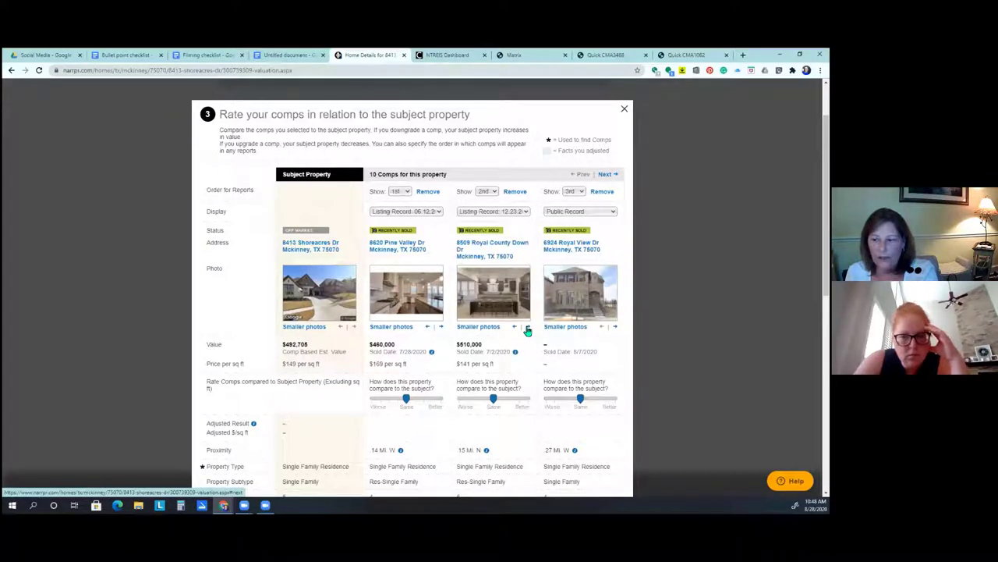
click(527, 328)
click(527, 328)
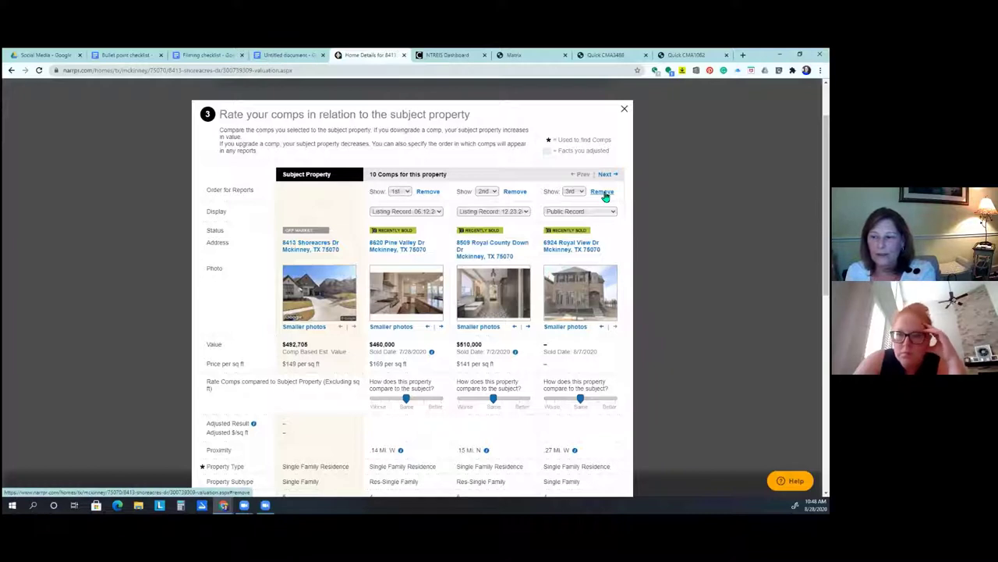
click(602, 192)
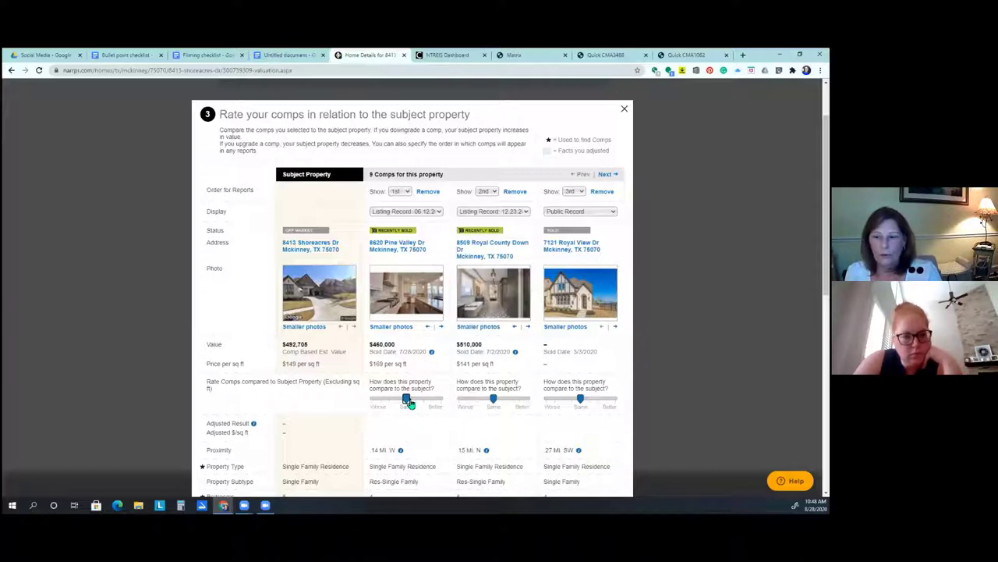
scroll(491, 315, down, 10)
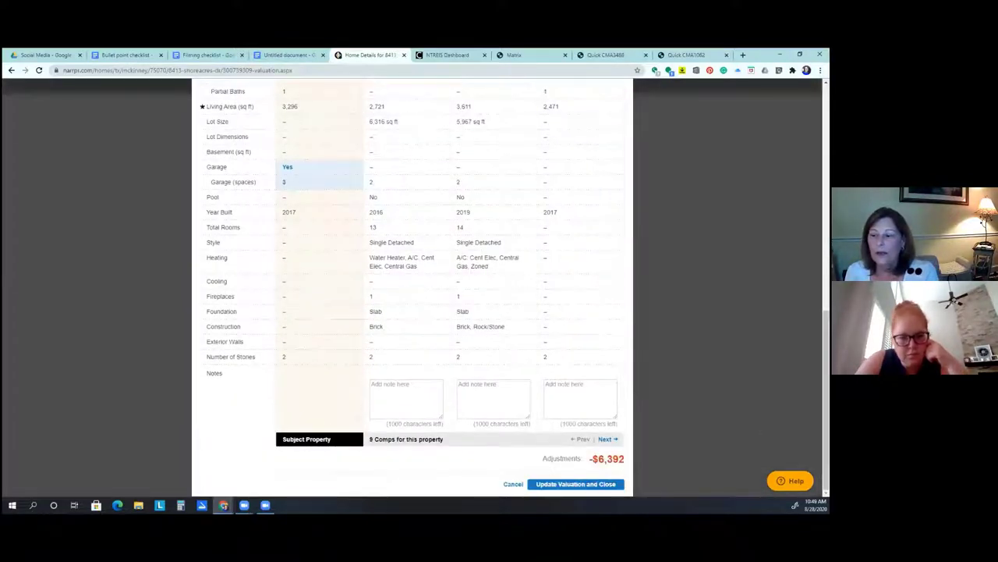
click(561, 485)
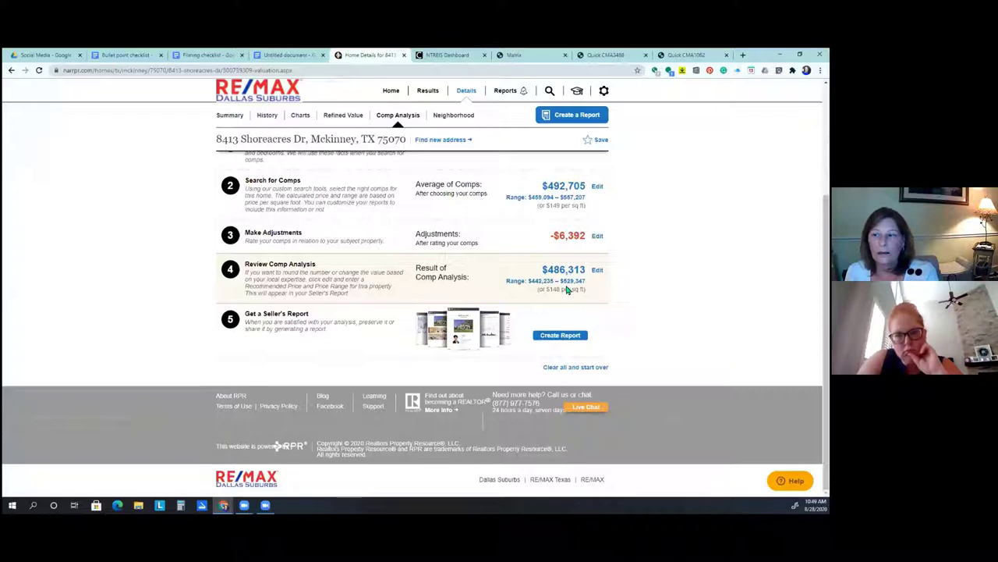
click(588, 123)
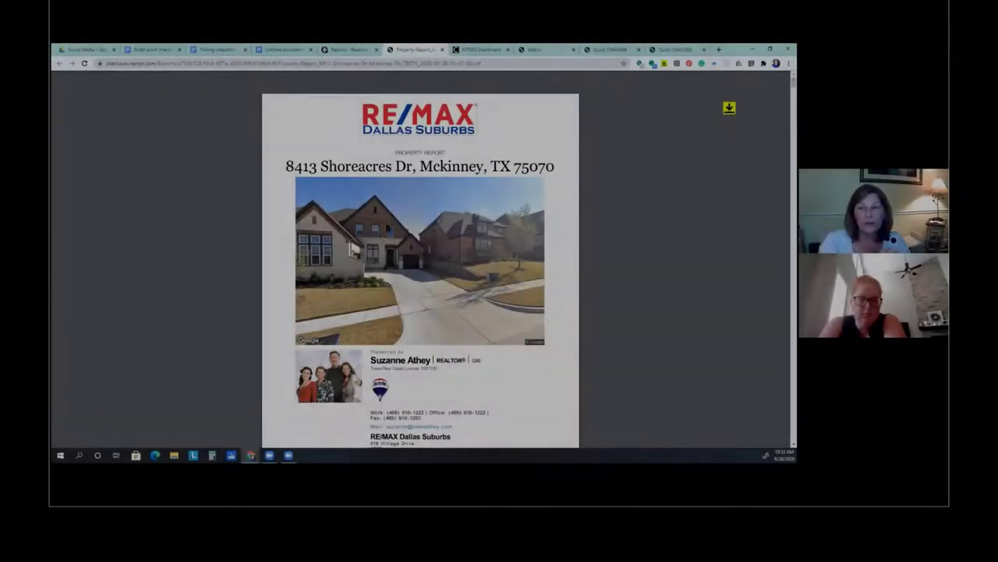
scroll(421, 257, down, 5)
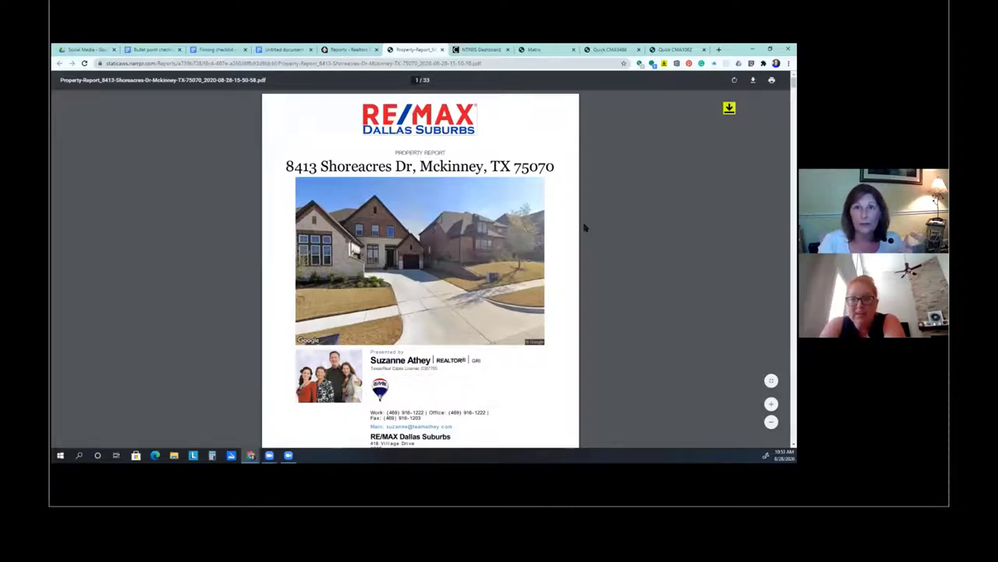
scroll(585, 227, down, 5)
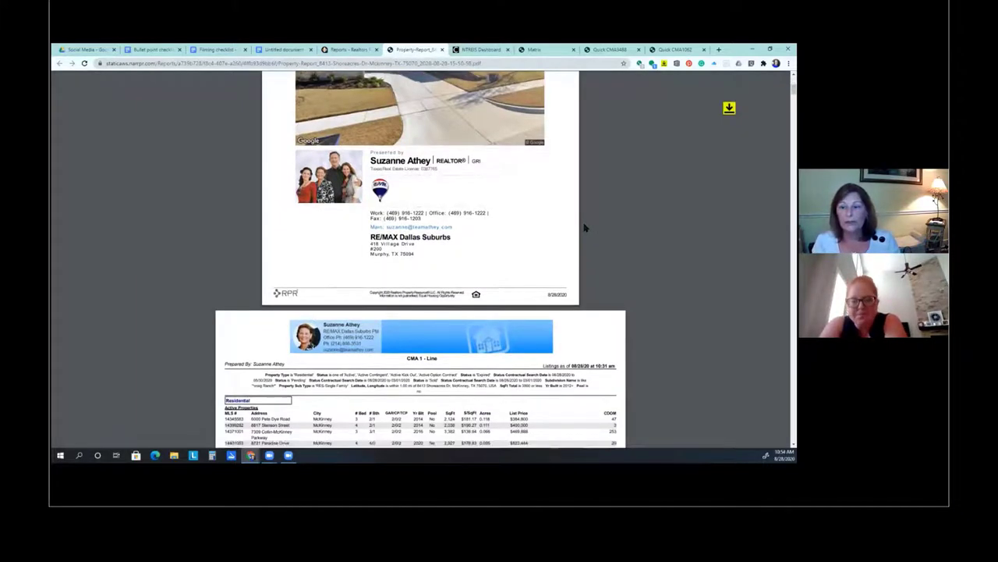
scroll(585, 227, down, 5)
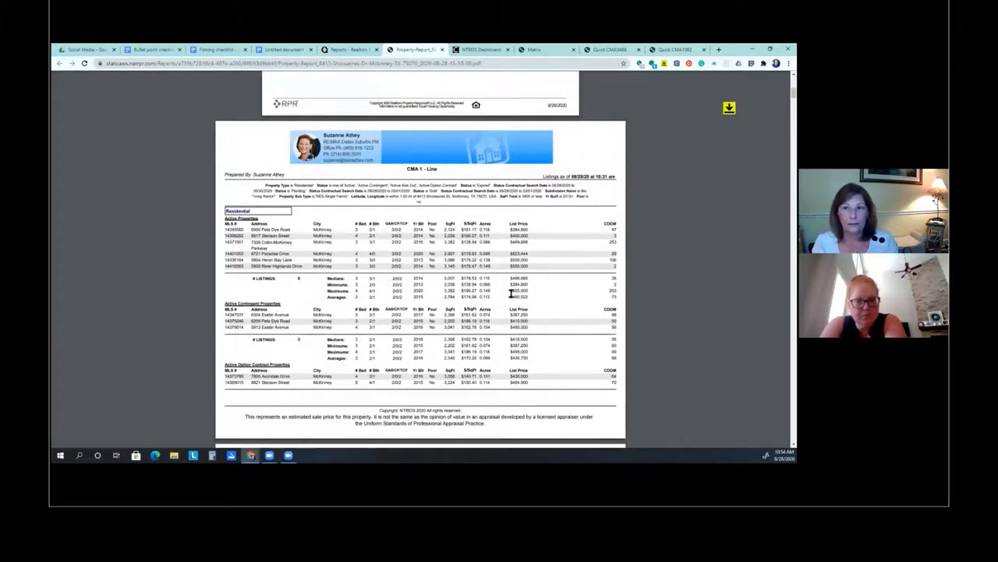
scroll(471, 164, down, 15)
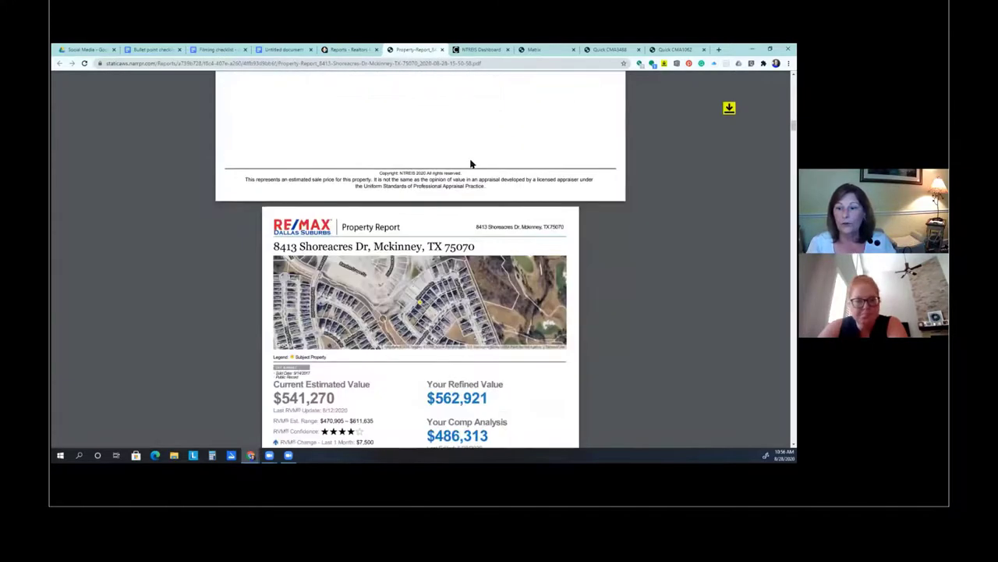
scroll(472, 168, down, 2)
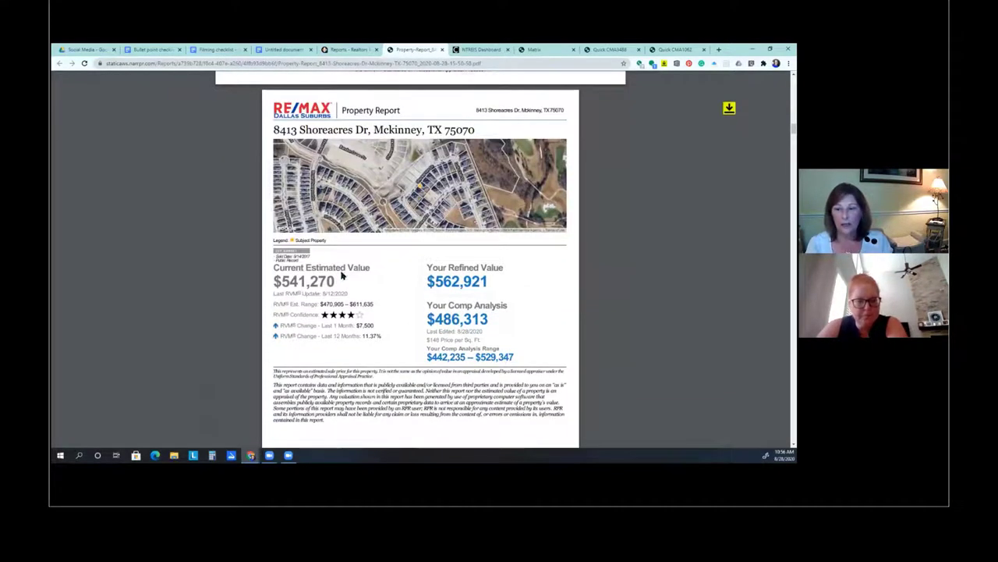